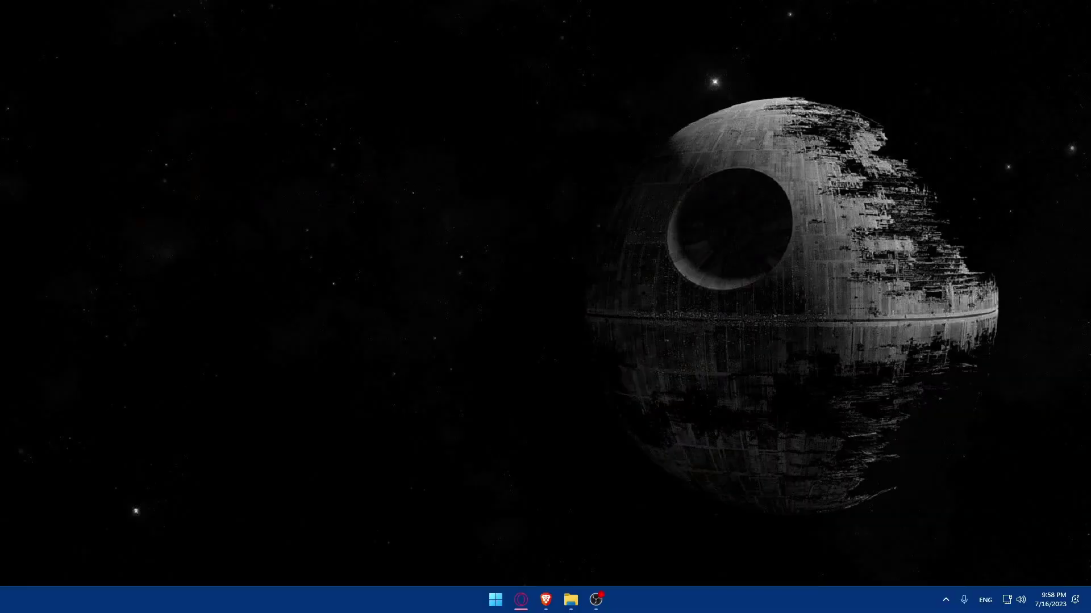
# - Open workspace.google.com in the Brave browser
pyautogui.click(549, 600)
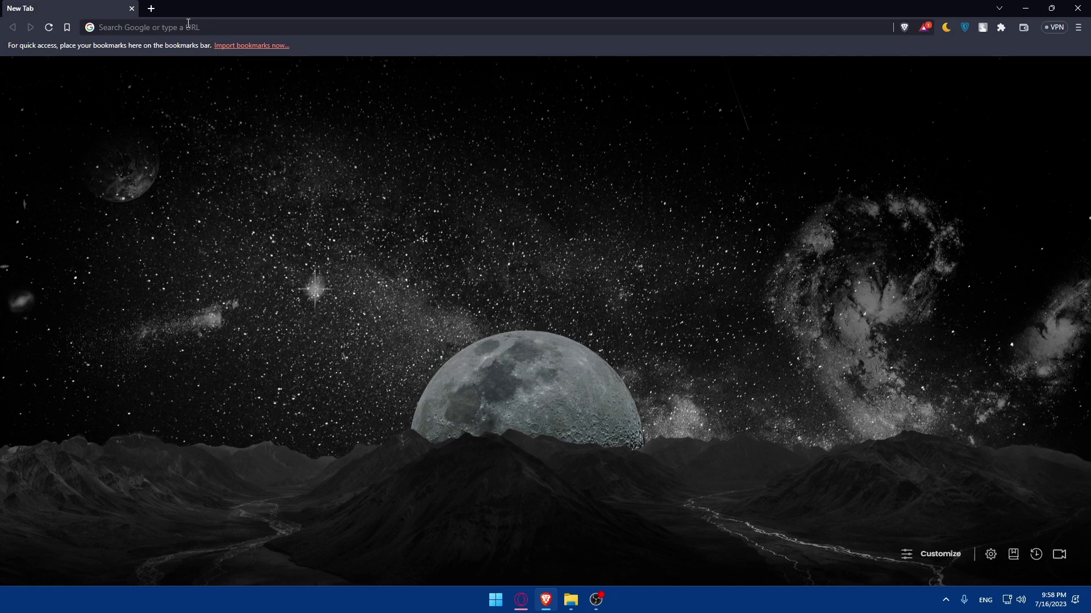
pyautogui.click(188, 23)
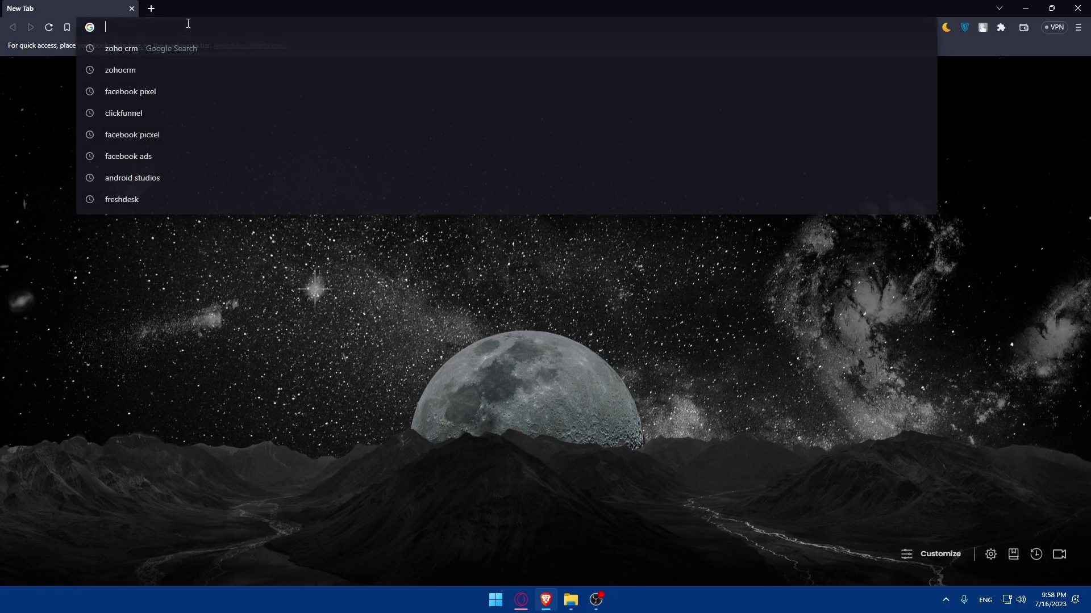
pyautogui.write('wor')
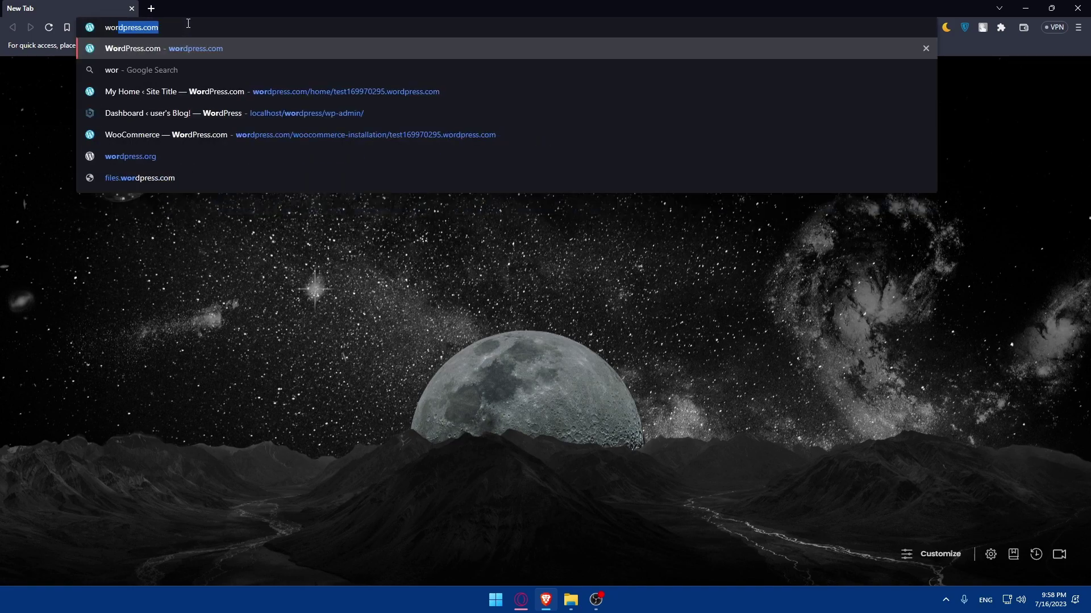
pyautogui.write('kspace')
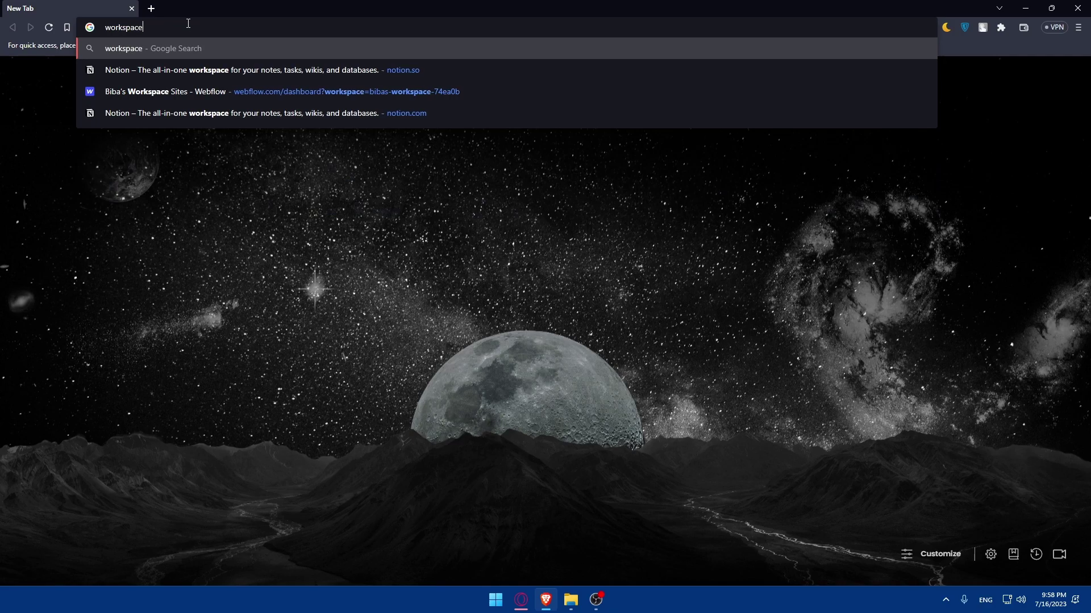
pyautogui.write('.')
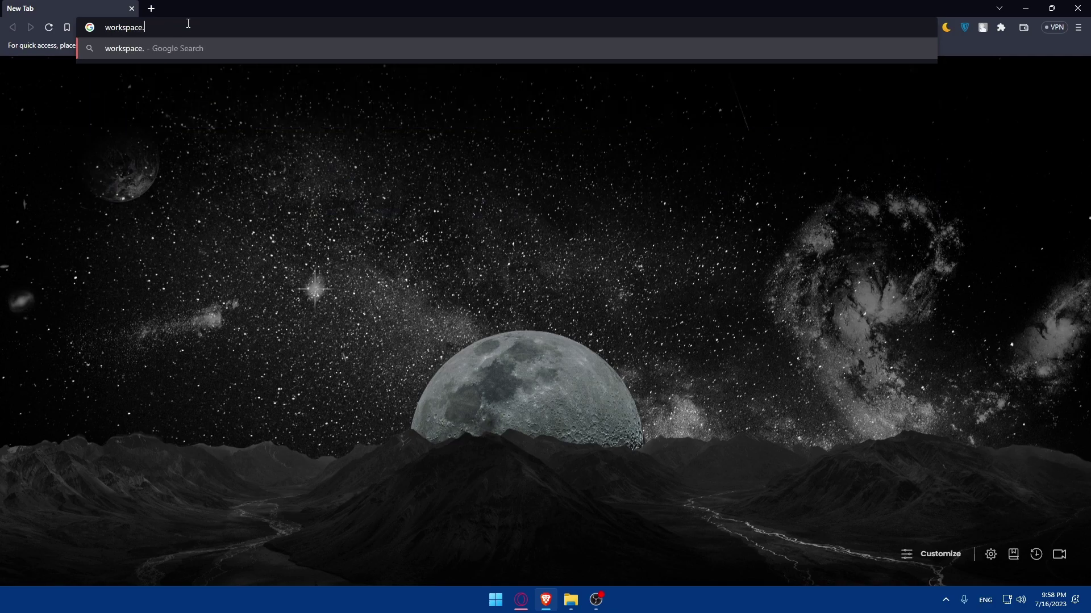
pyautogui.write('google')
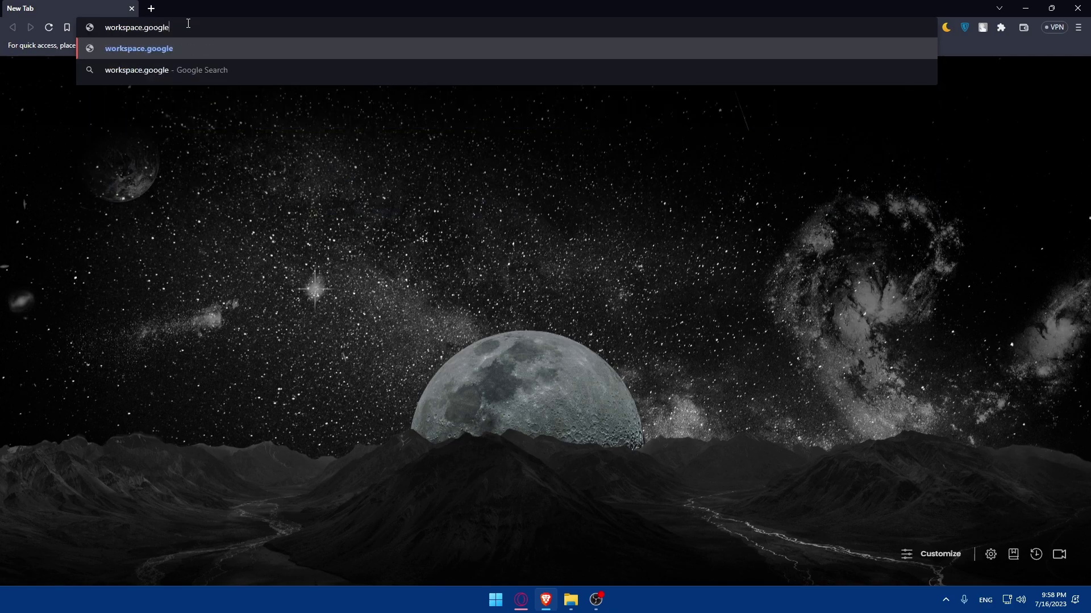
pyautogui.write('.com')
pyautogui.press('Return')
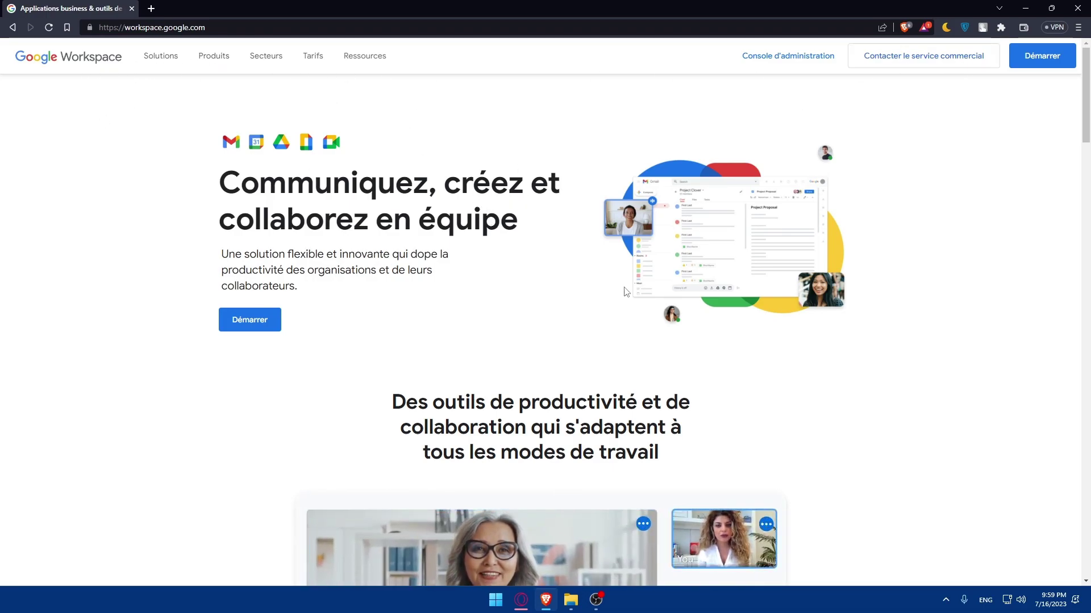
# - Change the site language from Français to English using the footer language list
pyautogui.scroll(-6, 734, 285)
pyautogui.scroll(-20, 734, 285)
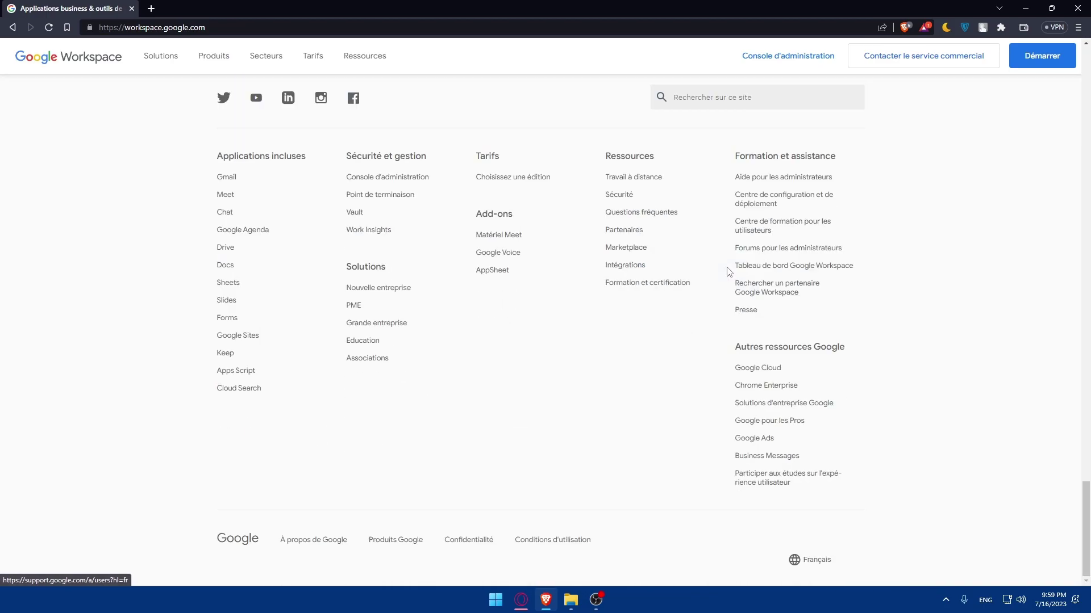
pyautogui.click(828, 561)
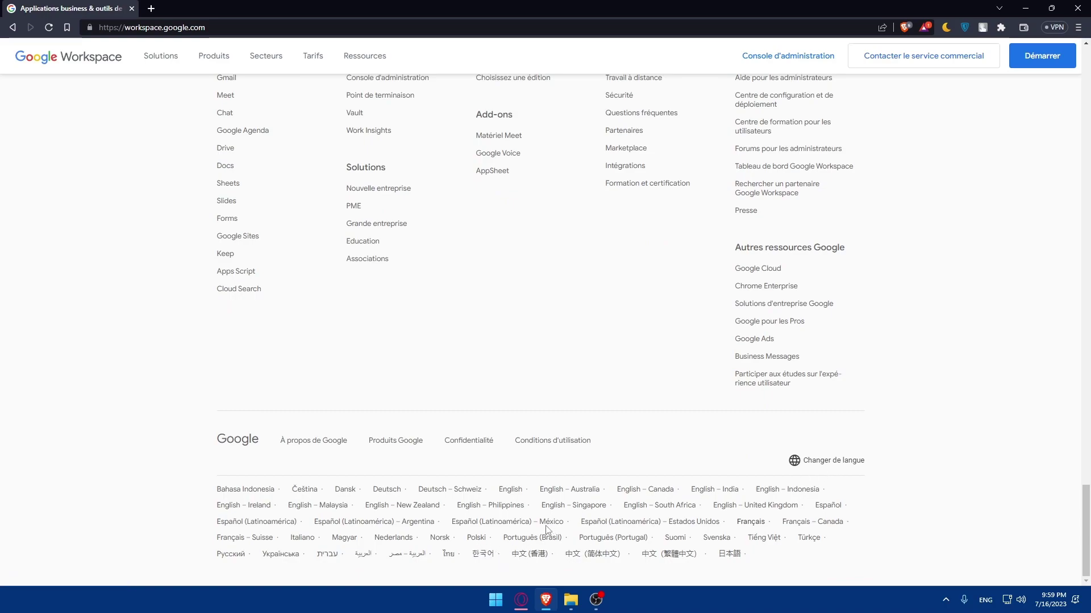
pyautogui.click(507, 491)
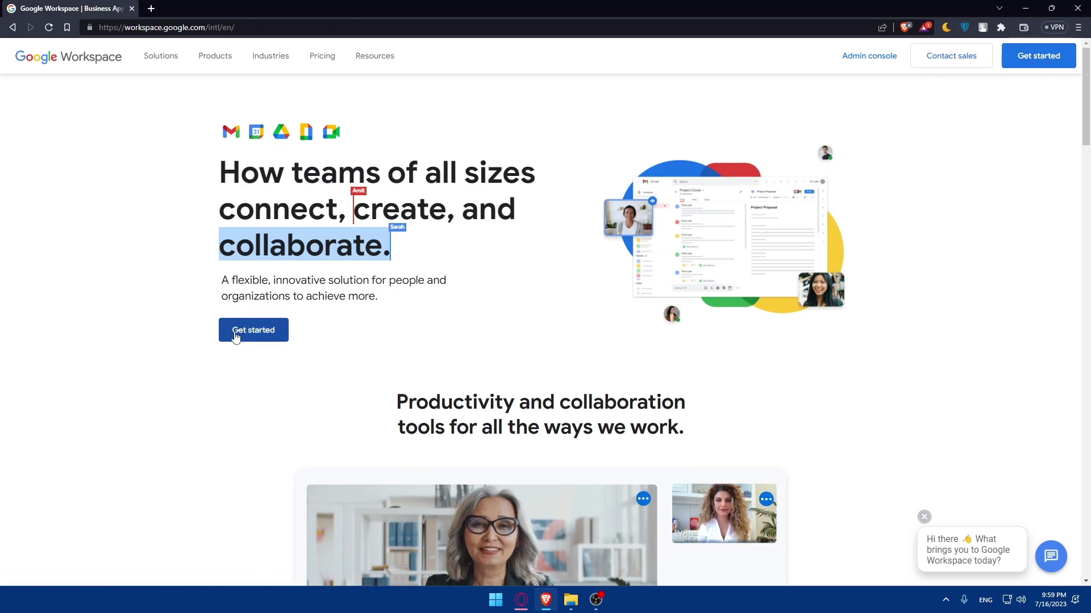
# - Start signup with business name test, 'Just you' as staff, and region Morocco
pyautogui.click(235, 335)
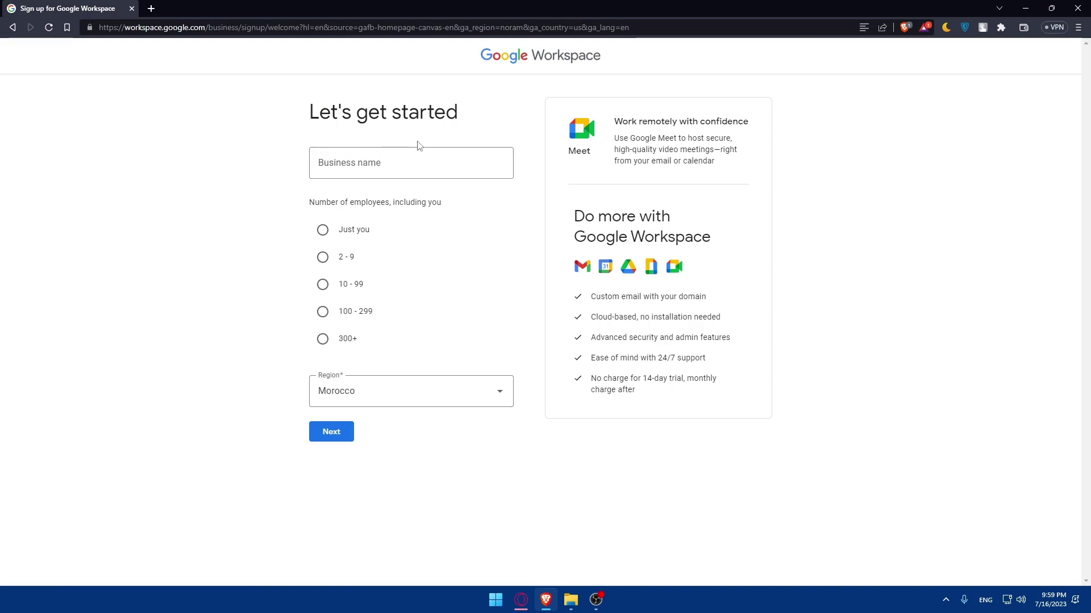
pyautogui.click(406, 158)
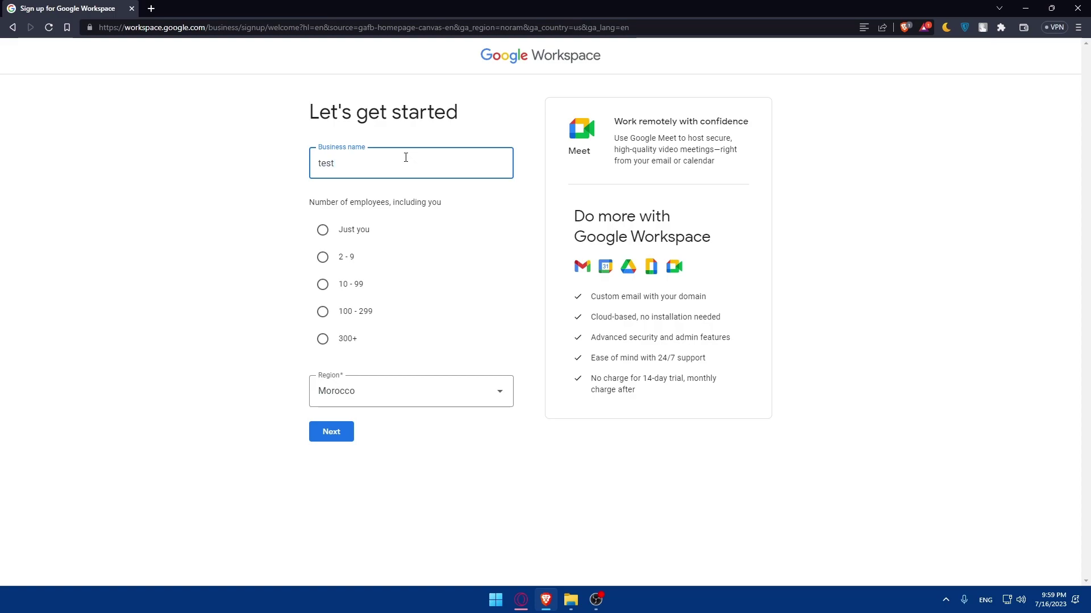
pyautogui.click(246, 182)
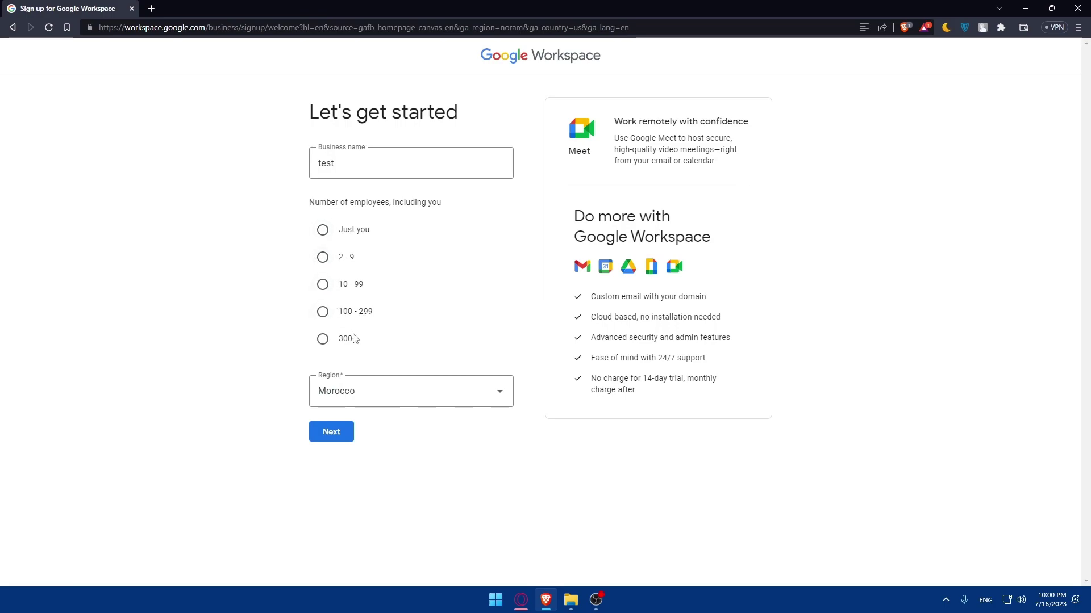
pyautogui.click(327, 241)
pyautogui.click(370, 388)
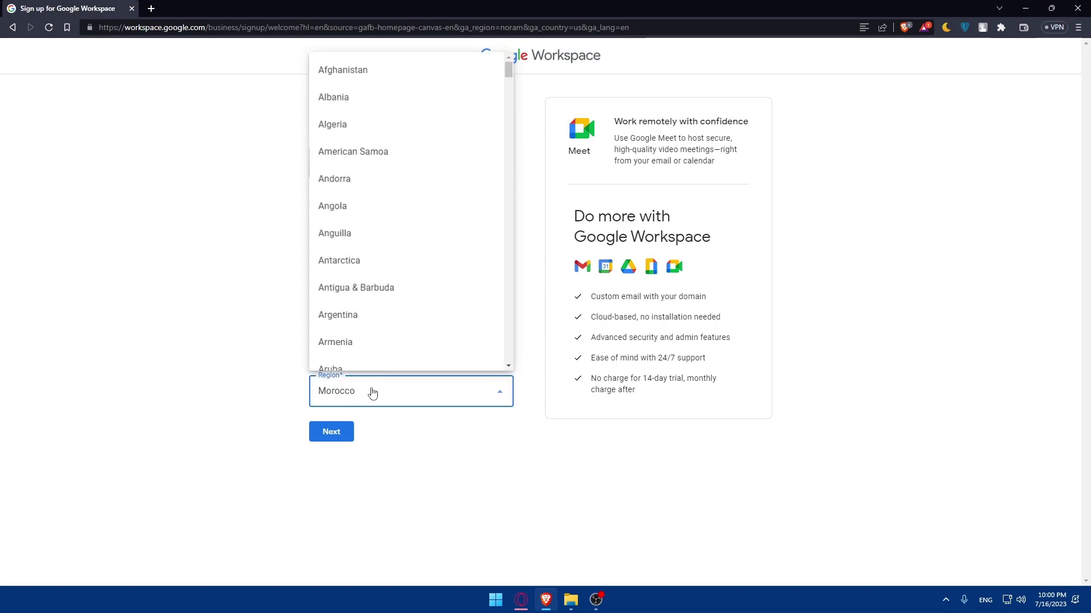
pyautogui.scroll(-20, 413, 266)
pyautogui.click(288, 418)
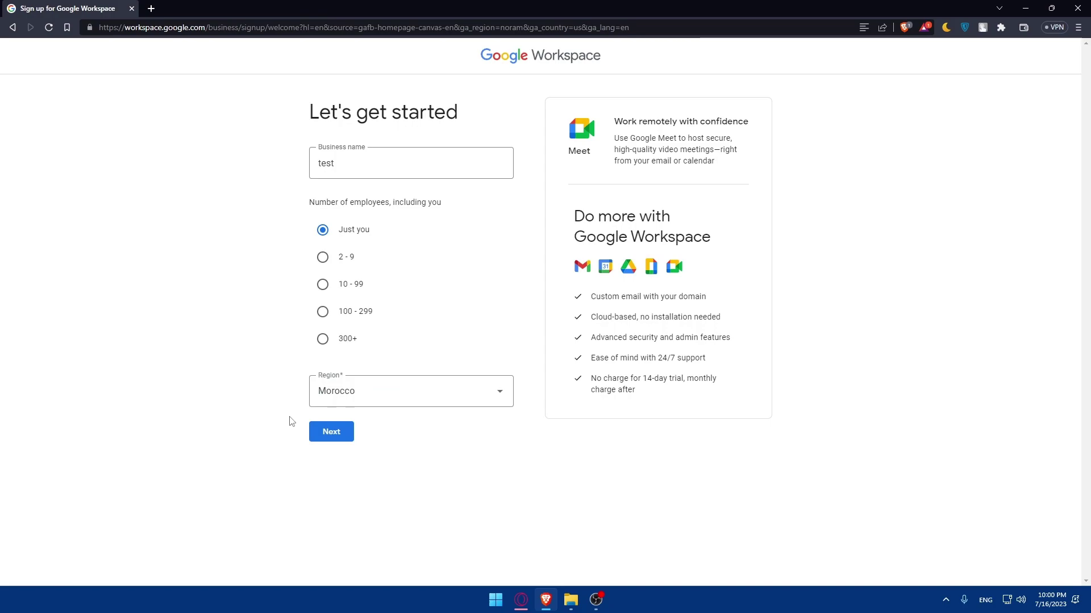
pyautogui.click(335, 434)
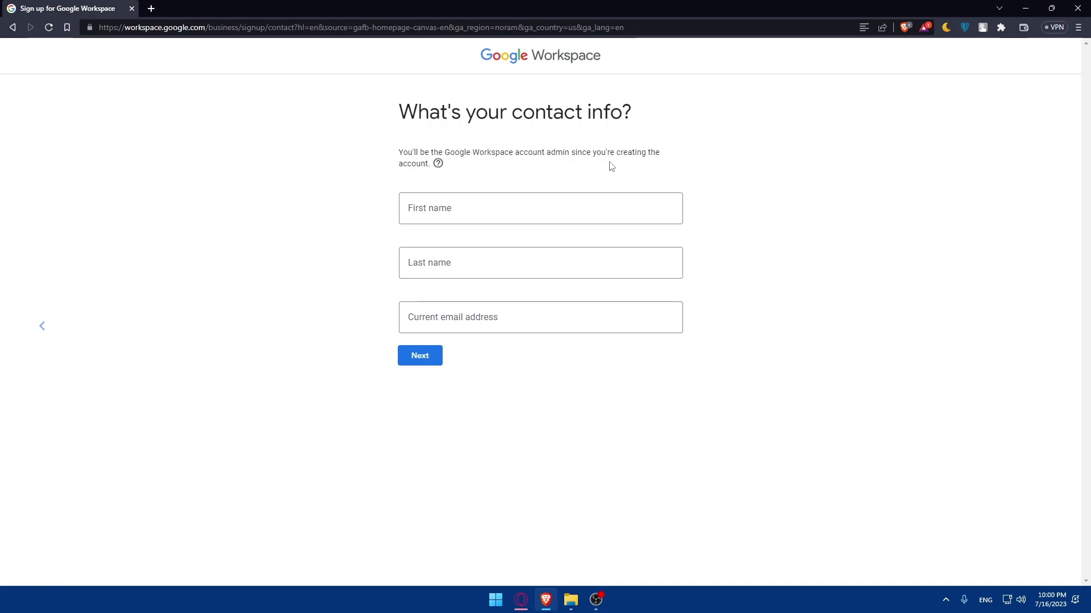
# - Fill in the first name, last name and current contact e-mail address, then continue
pyautogui.click(428, 210)
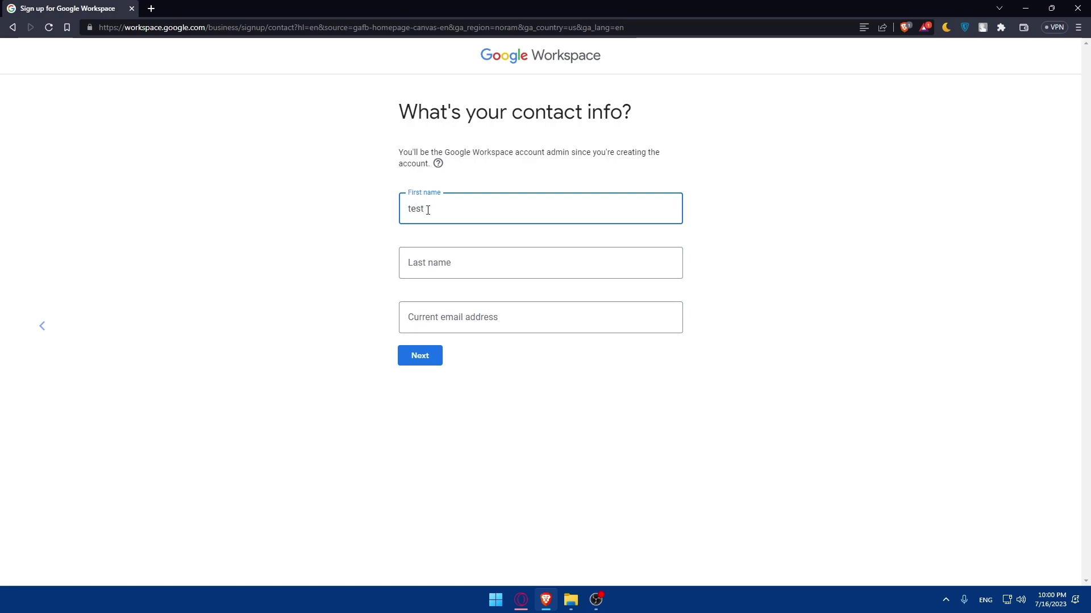
pyautogui.click(450, 261)
pyautogui.write('testy')
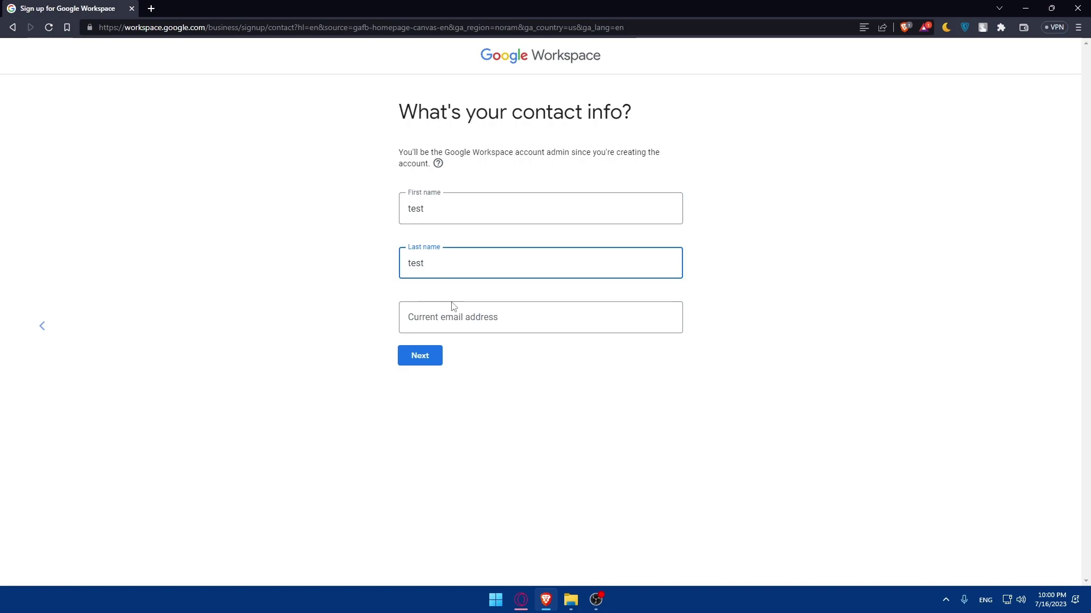
pyautogui.click(456, 320)
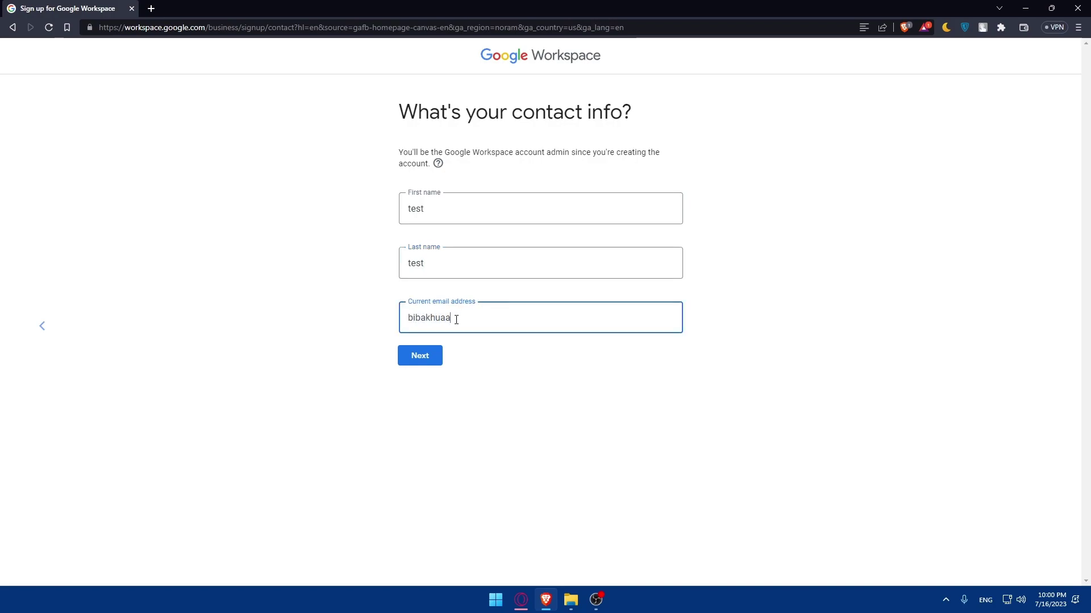
pyautogui.click(436, 359)
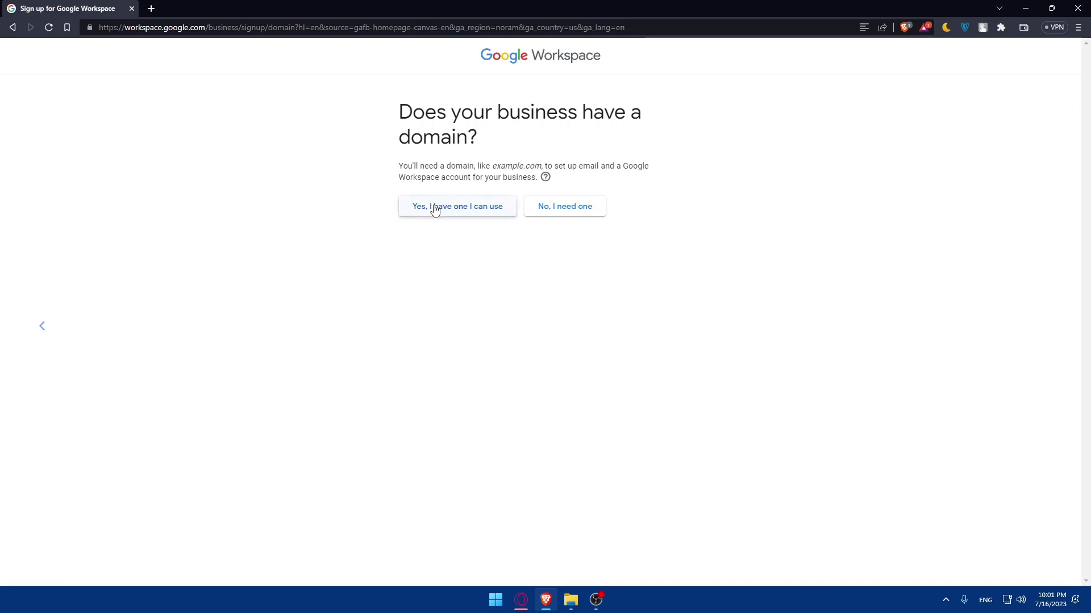
# - Answer 'No, I need one' to whether the business has a domain
pyautogui.click(564, 208)
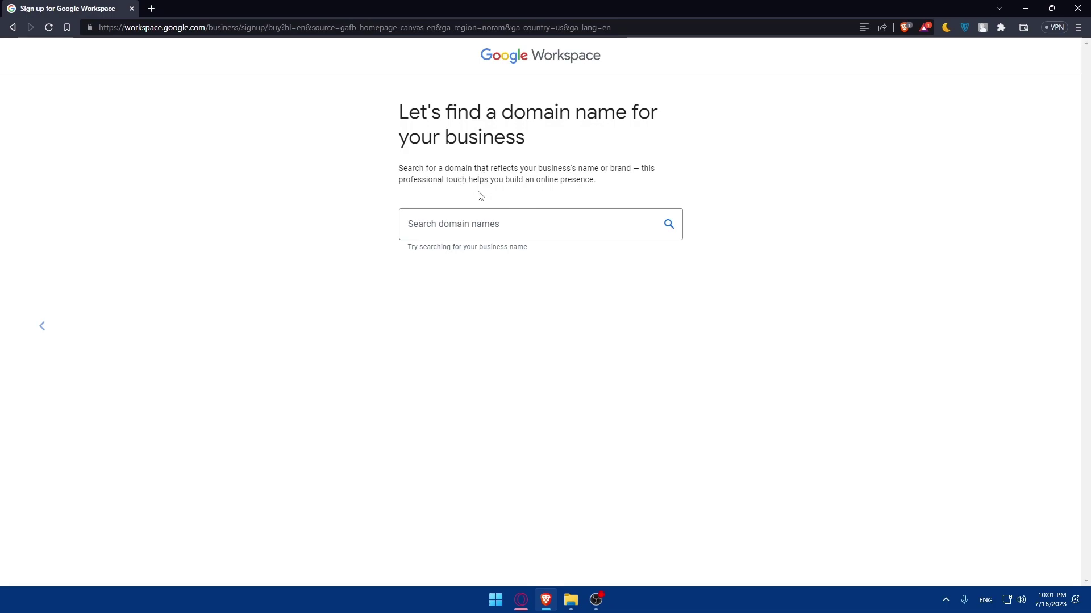
# - Search for mromix.com to check its availability
pyautogui.click(443, 219)
pyautogui.write('mromix')
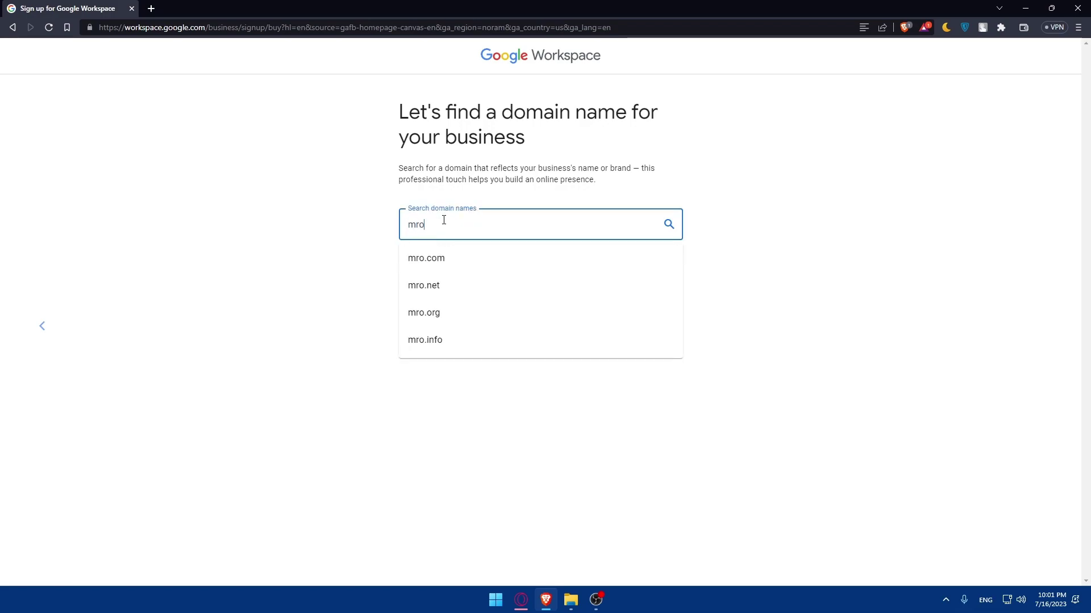
pyautogui.click(458, 263)
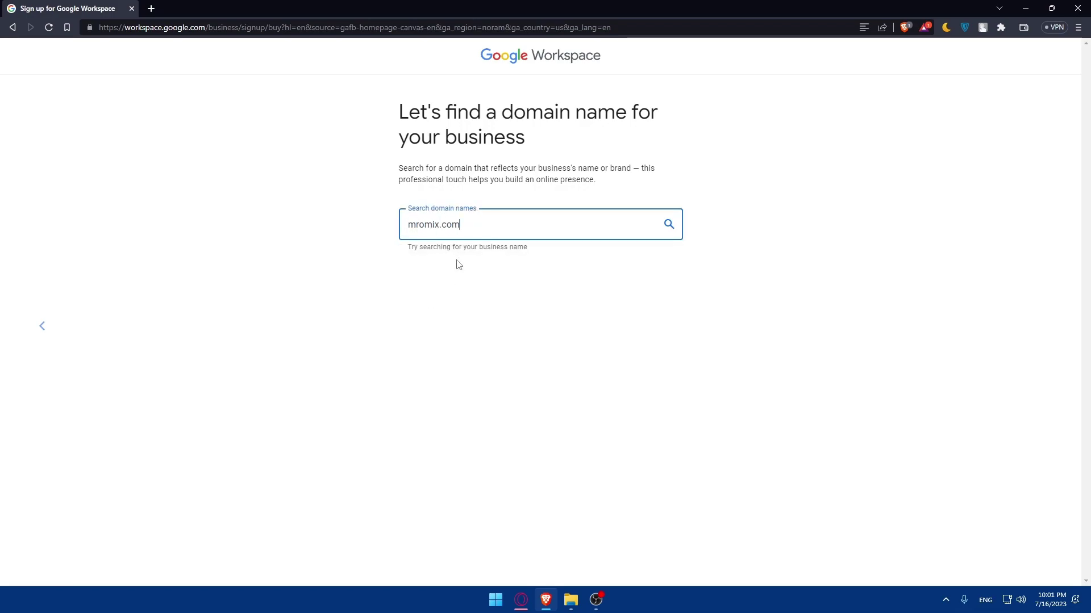
pyautogui.click(668, 226)
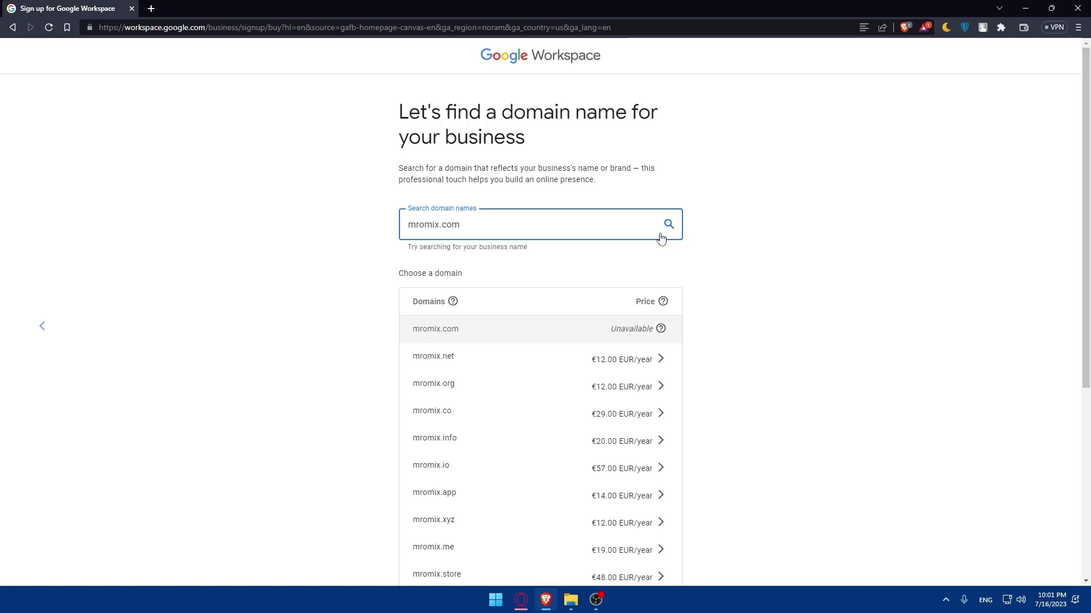
pyautogui.click(661, 237)
# - Check test.com, then search exam.co.in to list alternative domains with yearly prices
pyautogui.moveTo(462, 225); pyautogui.dragTo(306, 234)
pyautogui.write('test')
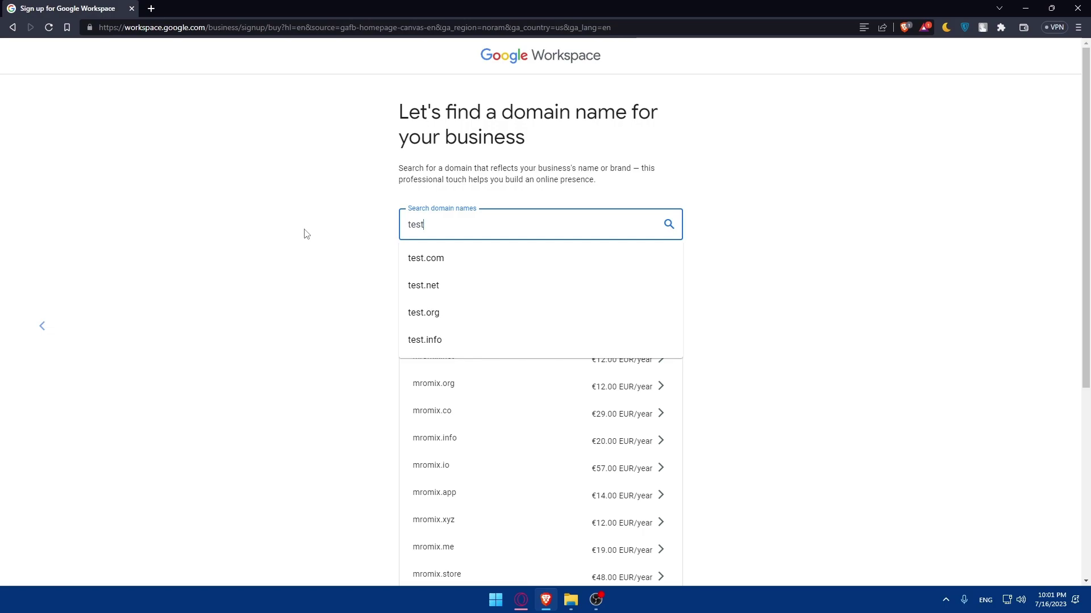
pyautogui.click(426, 258)
pyautogui.click(669, 225)
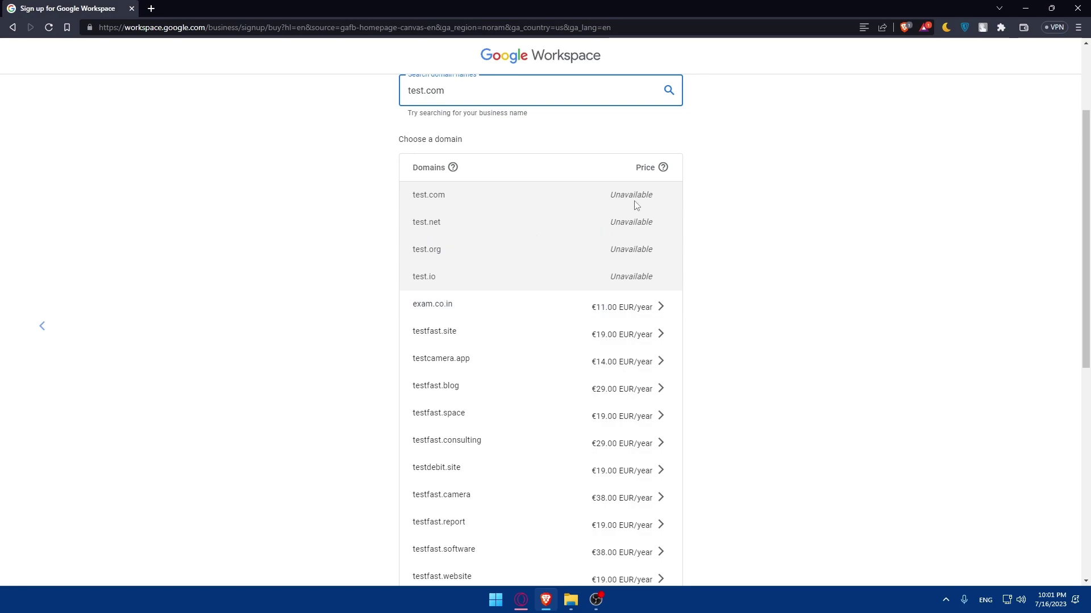
pyautogui.scroll(-7, 555, 349)
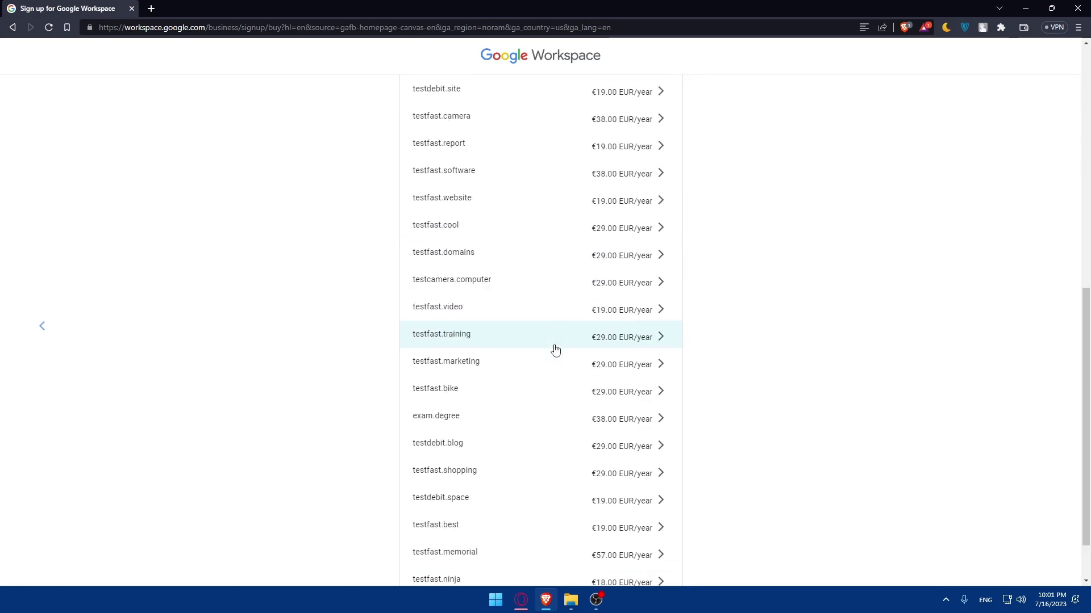
pyautogui.scroll(5, 555, 348)
pyautogui.scroll(3, 534, 332)
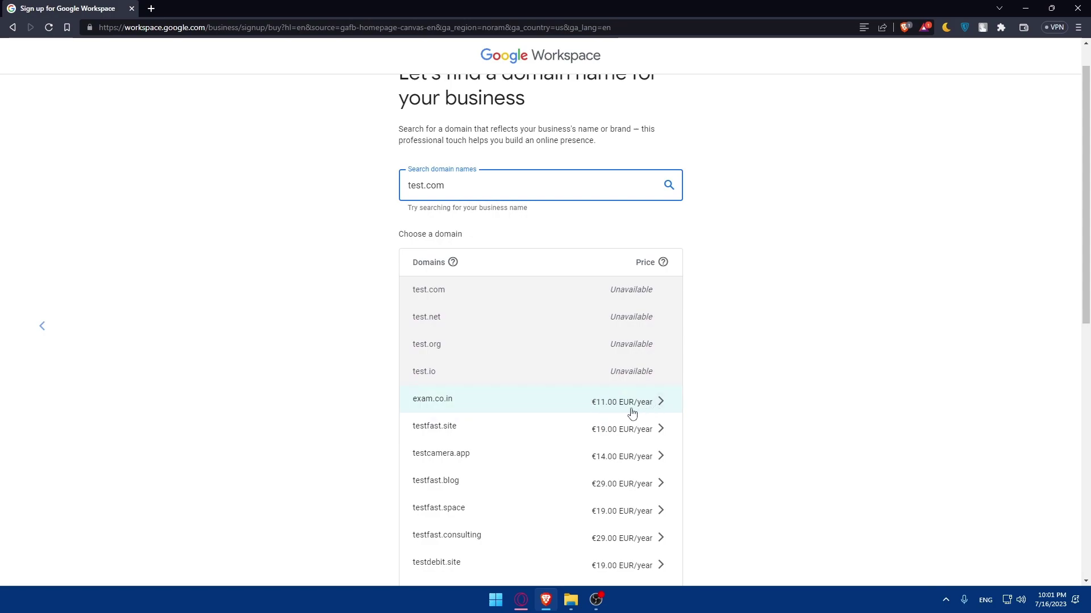
pyautogui.scroll(-2, 608, 420)
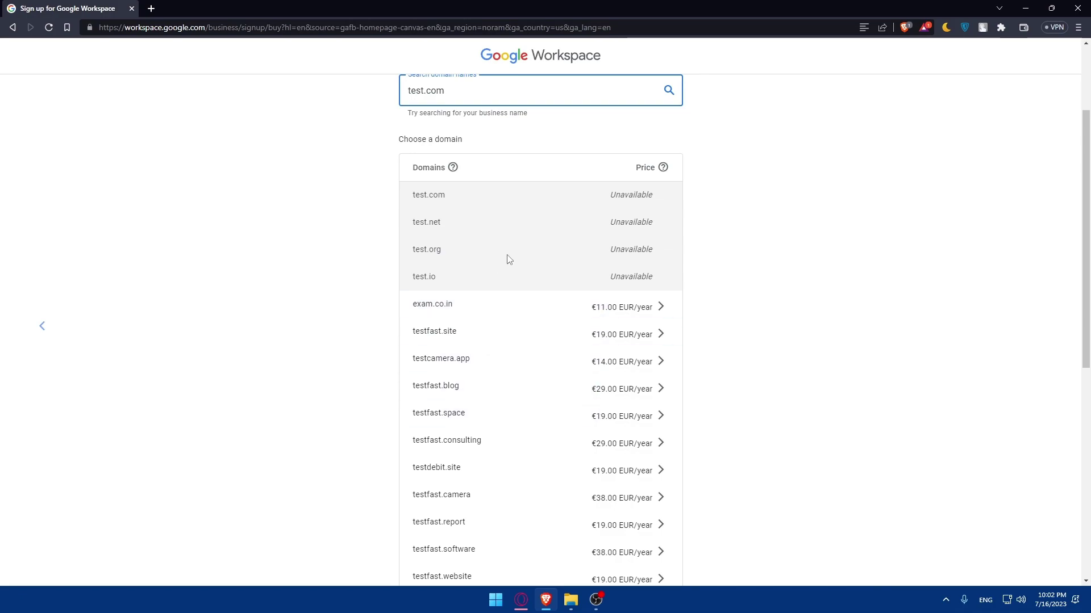
pyautogui.click(512, 309)
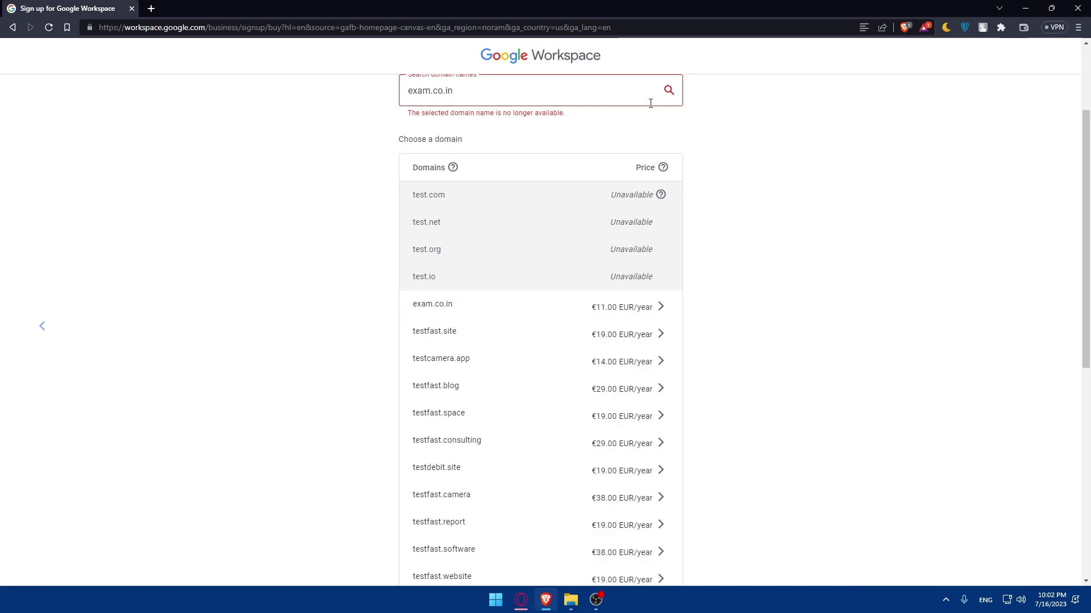
pyautogui.click(668, 97)
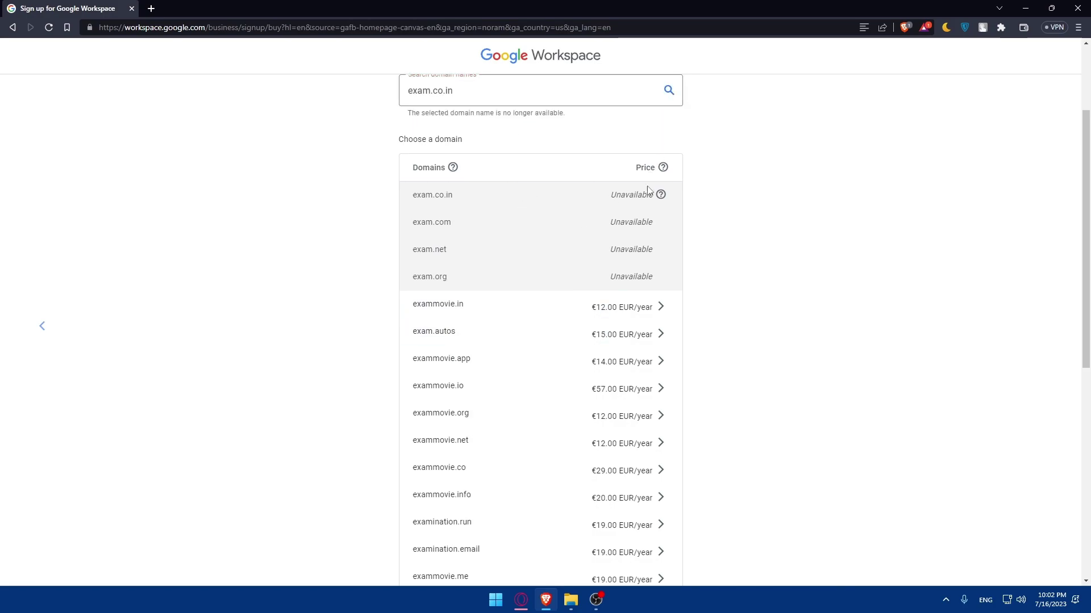
# - Choose exammovie.in and accept its public registration acknowledgement
pyautogui.click(541, 322)
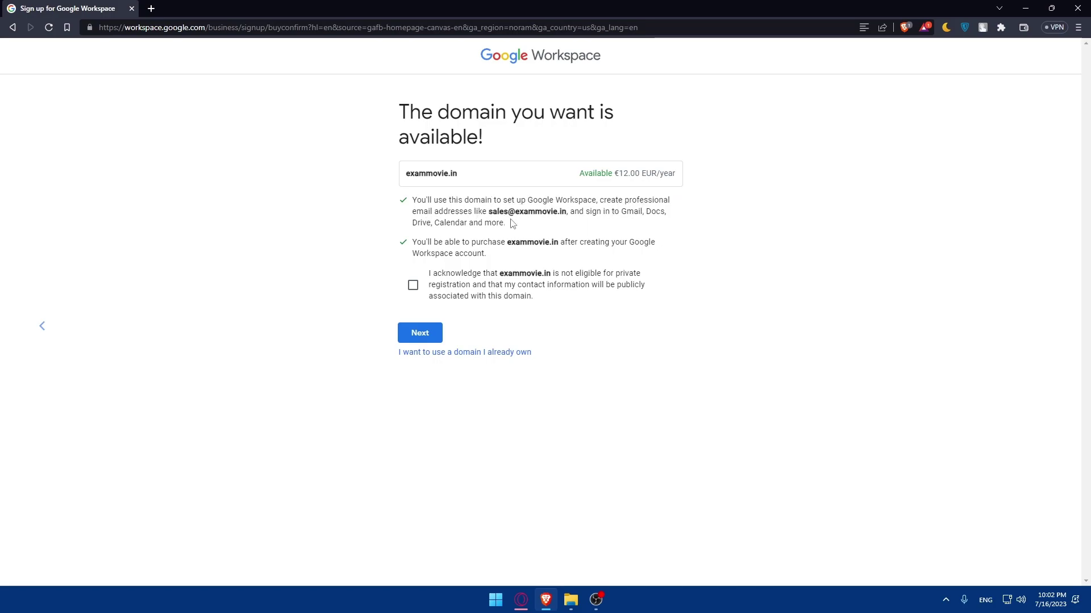
pyautogui.moveTo(464, 175); pyautogui.dragTo(406, 174)
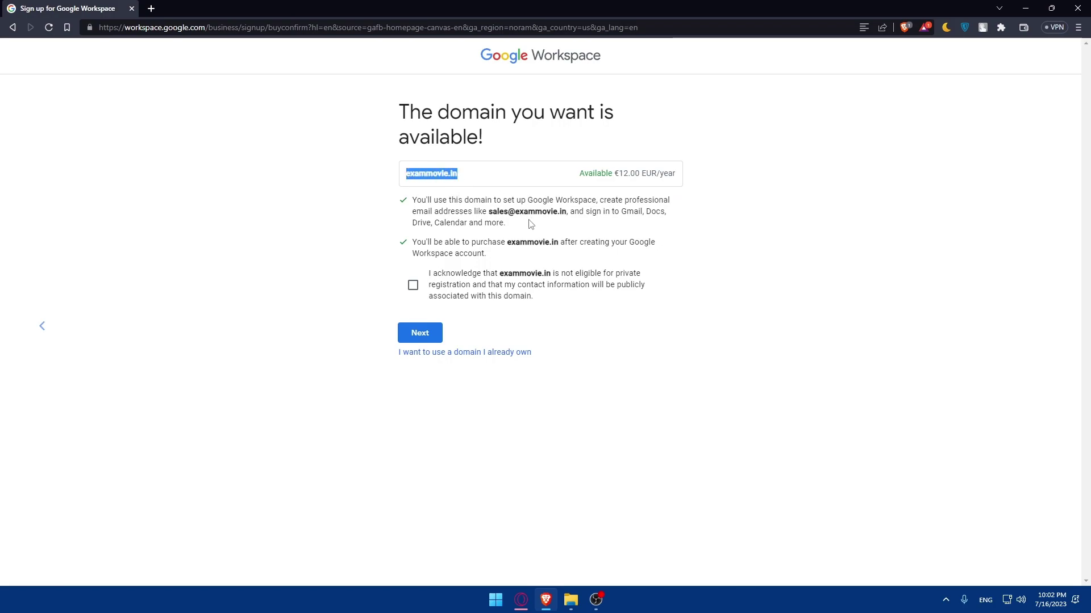
pyautogui.click(555, 229)
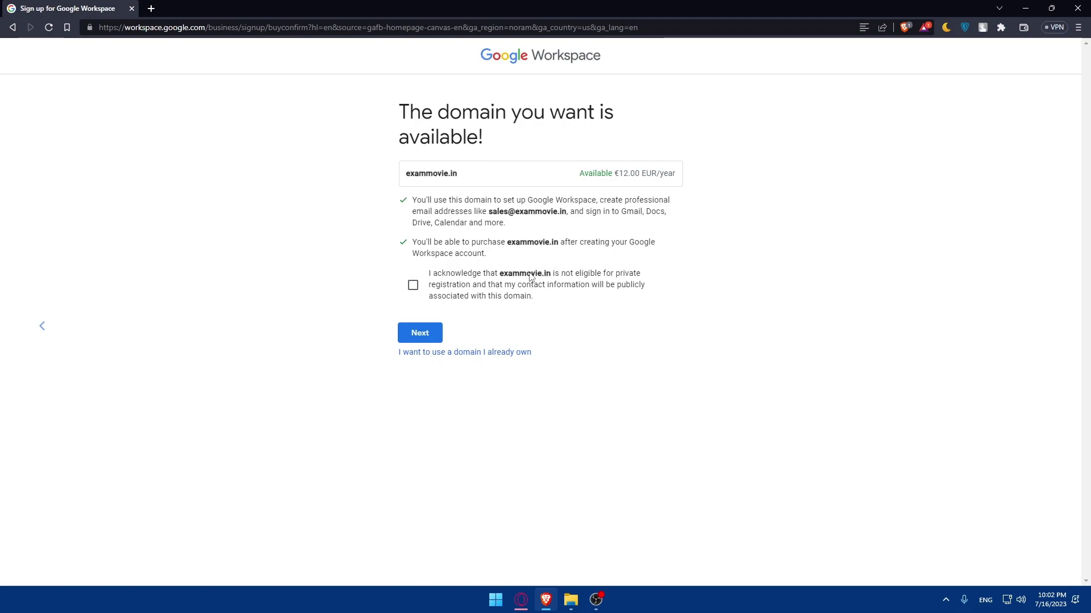
pyautogui.click(413, 285)
# - Switch to an already-owned domain, enter mromix.com, and confirm it for the account
pyautogui.click(444, 353)
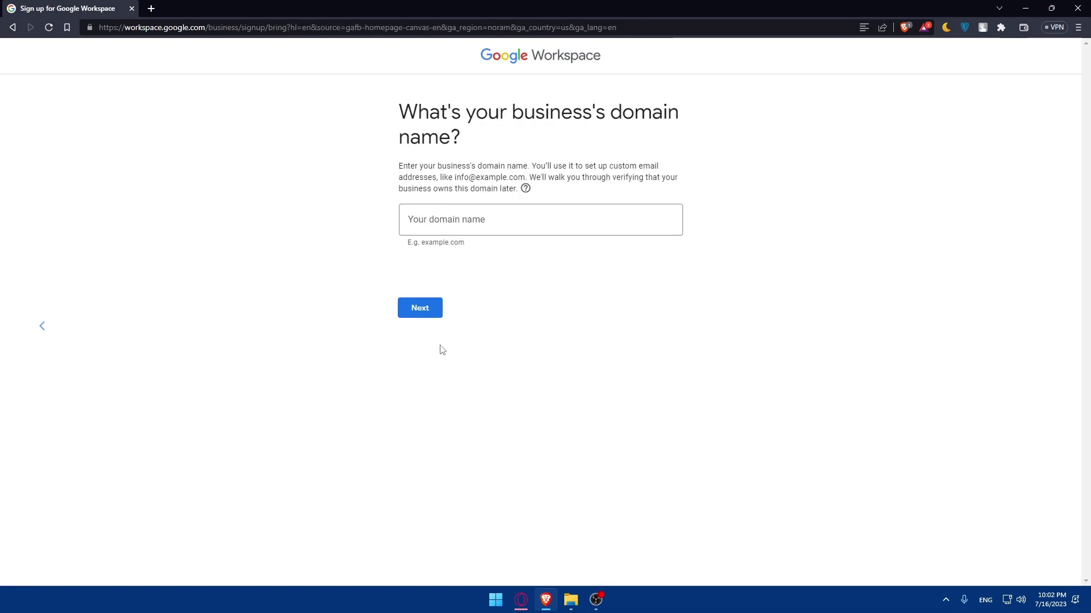
pyautogui.click(448, 212)
pyautogui.write('m')
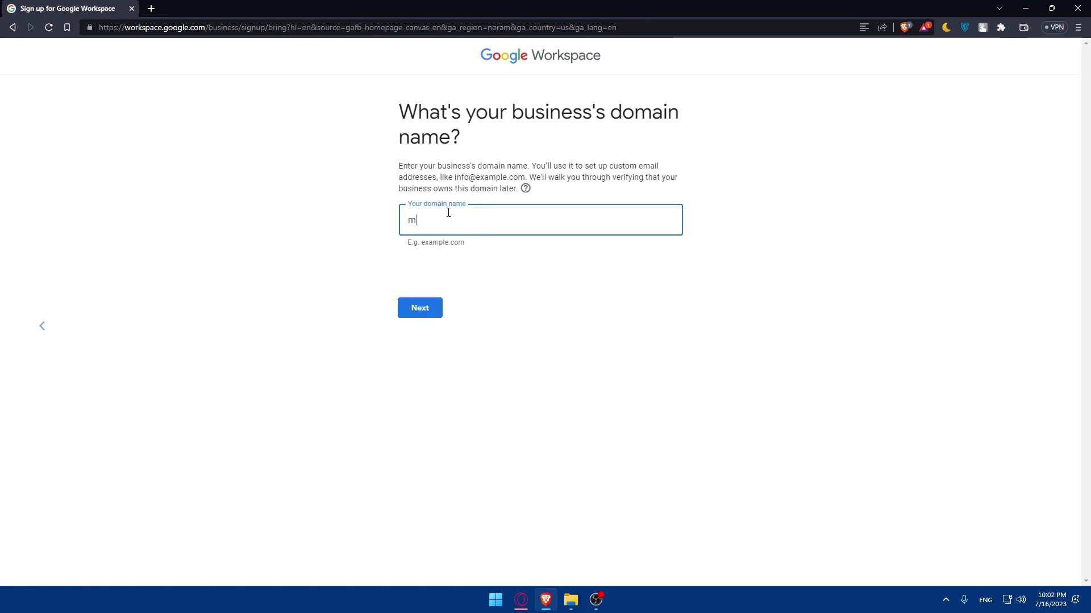
pyautogui.write('romix.com')
pyautogui.press('Return')
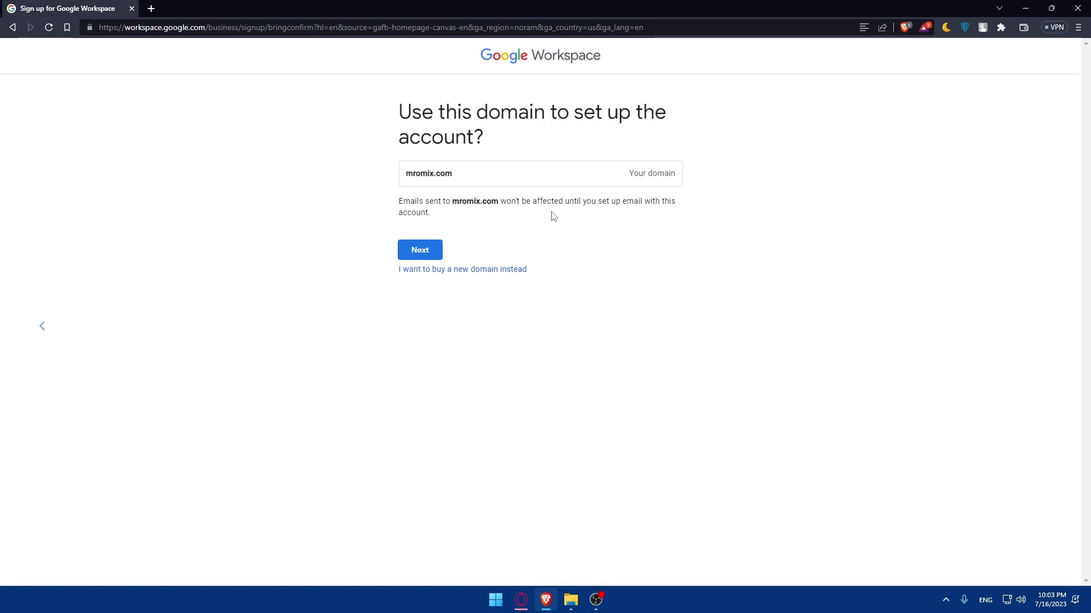
pyautogui.click(428, 257)
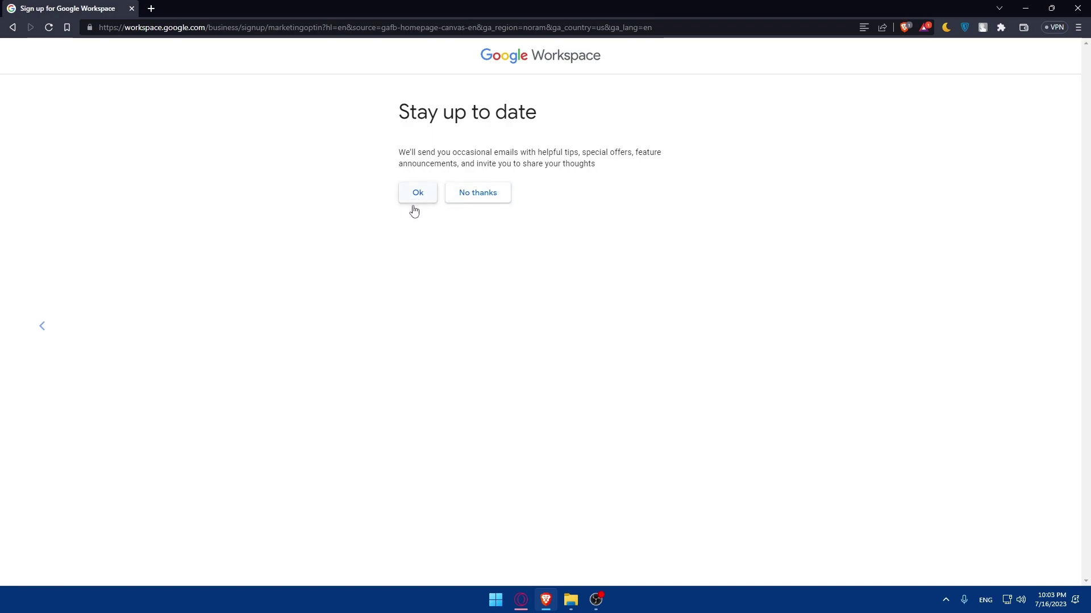
# - Decline the tips-and-offers emails and the user education emails
pyautogui.click(465, 194)
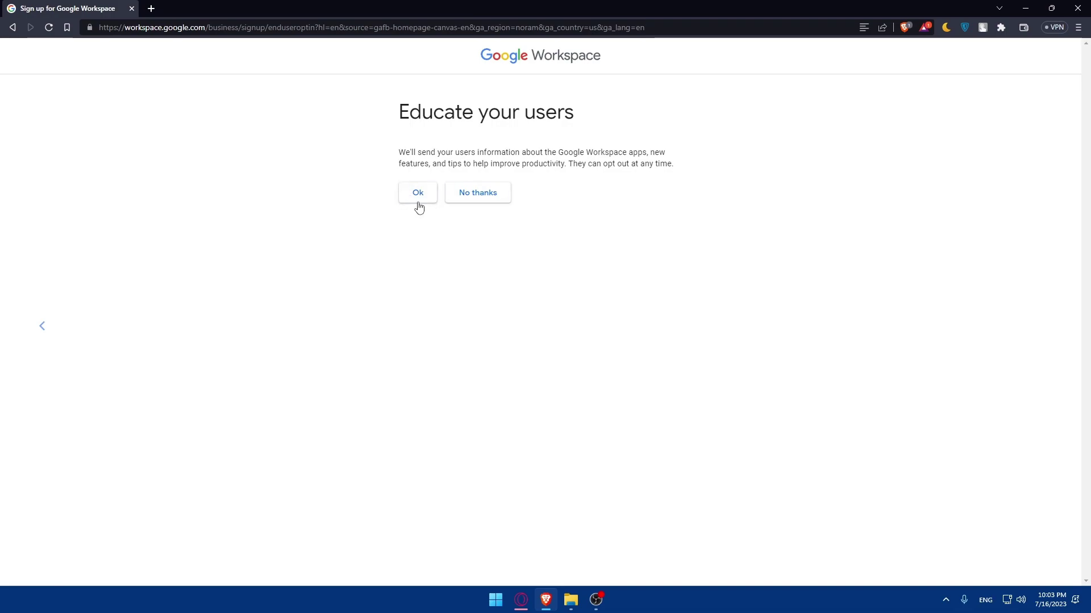
pyautogui.click(468, 205)
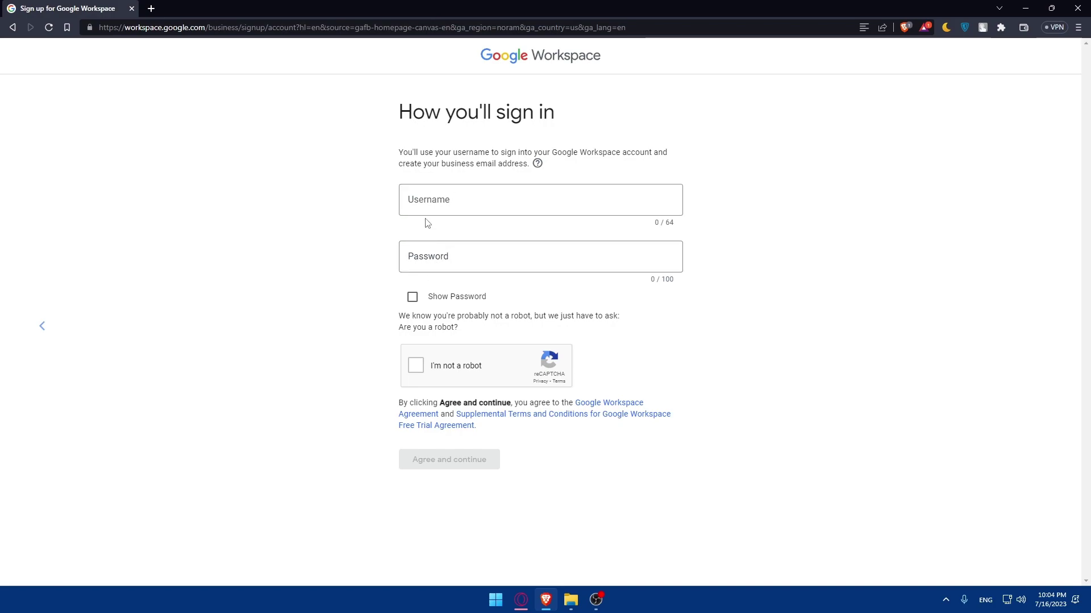
# - Enter the admin username on mromix.com and a password, and tick 'I'm not a robot'
pyautogui.click(429, 199)
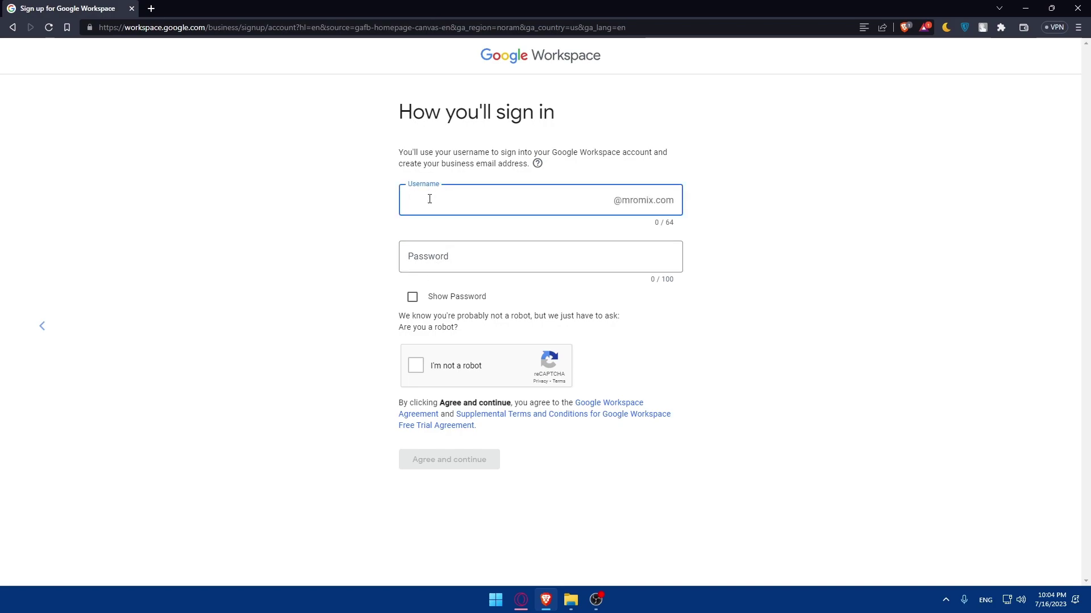
pyautogui.click(436, 266)
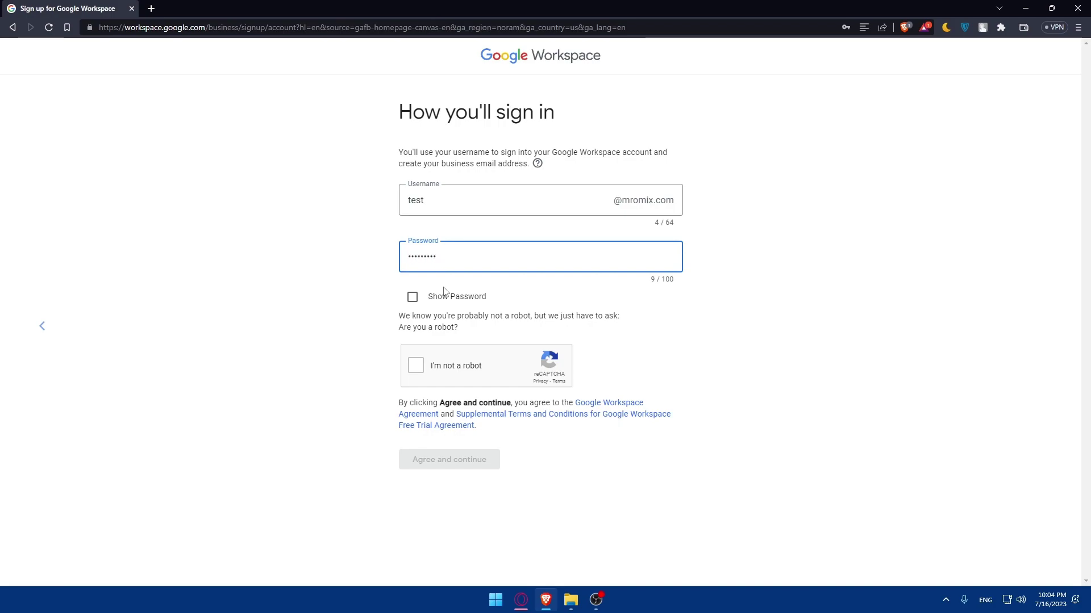
pyautogui.click(416, 365)
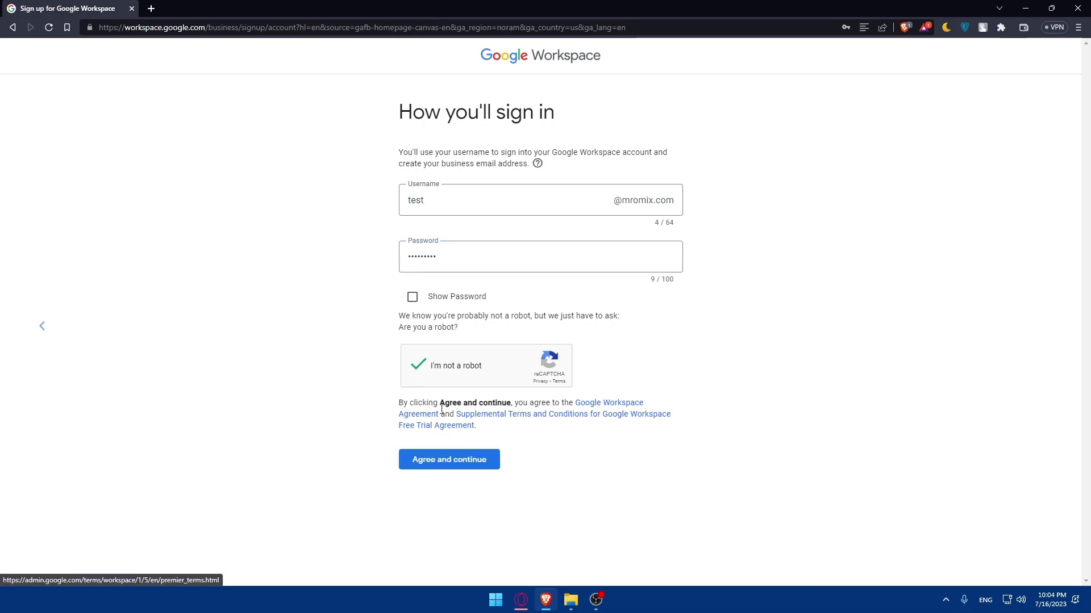
pyautogui.click(598, 405)
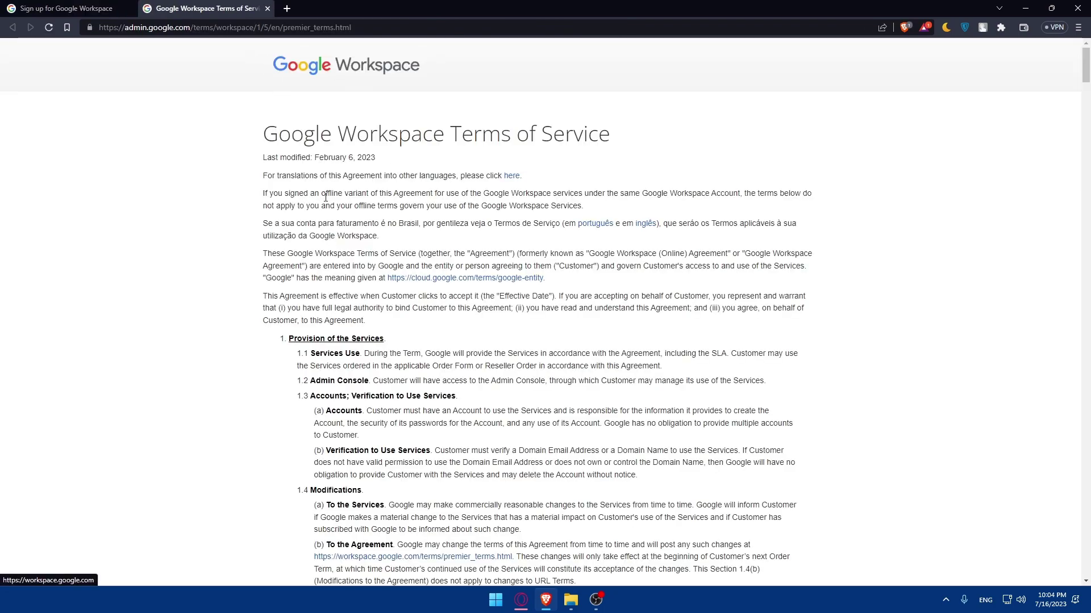
pyautogui.scroll(-10, 410, 229)
pyautogui.scroll(-20, 409, 229)
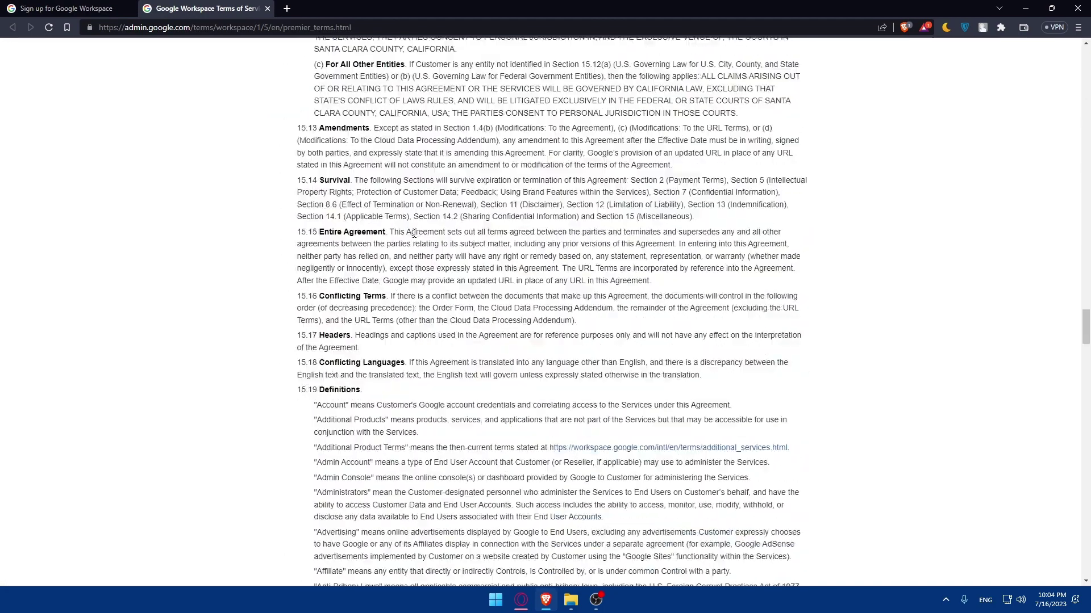
pyautogui.scroll(-15, 414, 233)
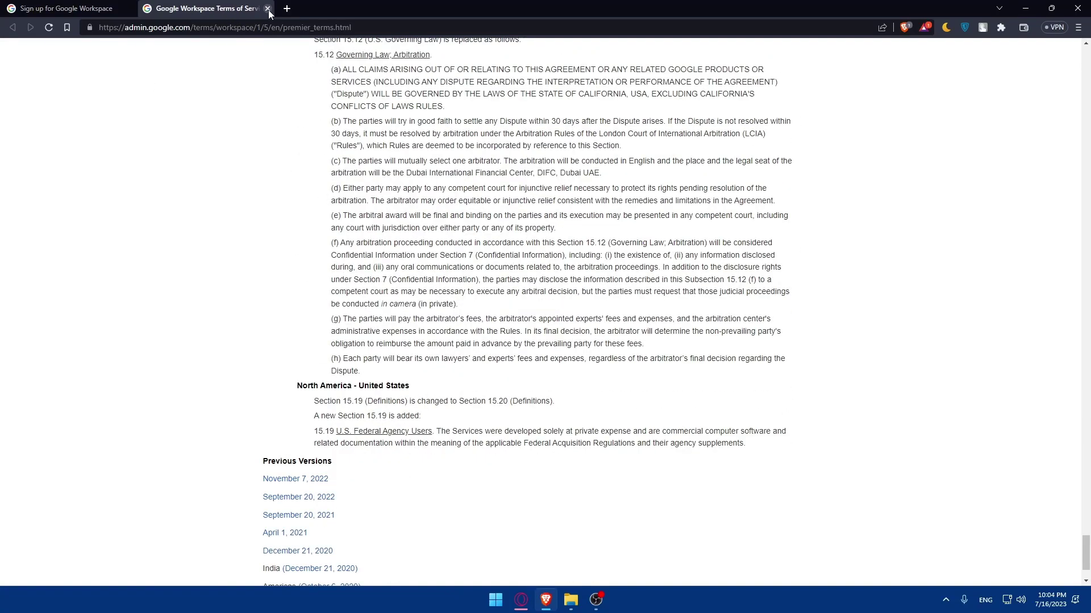
pyautogui.click(268, 8)
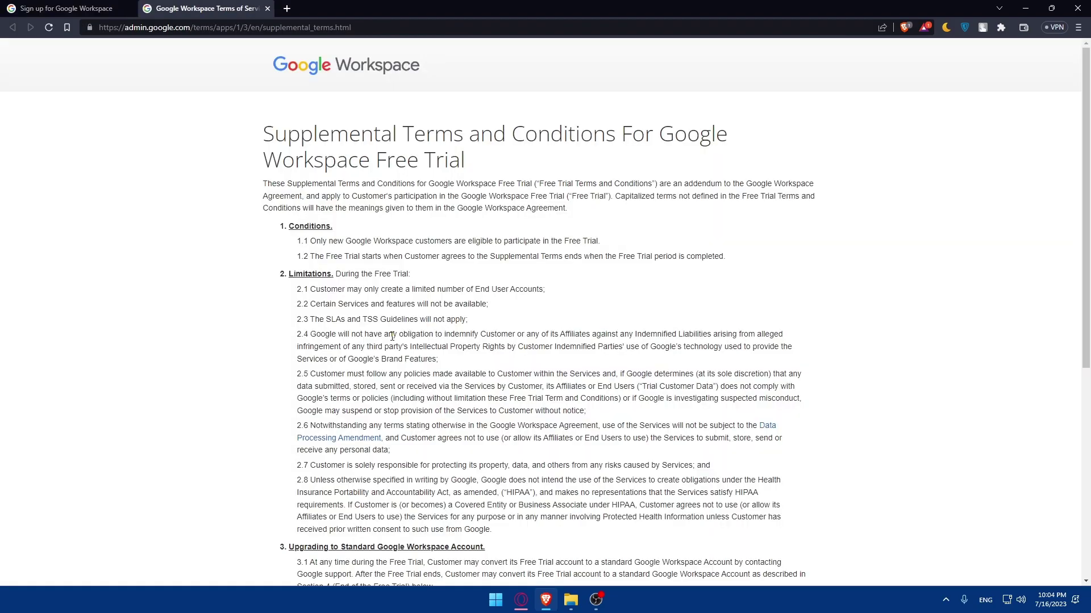
pyautogui.scroll(-6, 409, 301)
pyautogui.scroll(6, 445, 275)
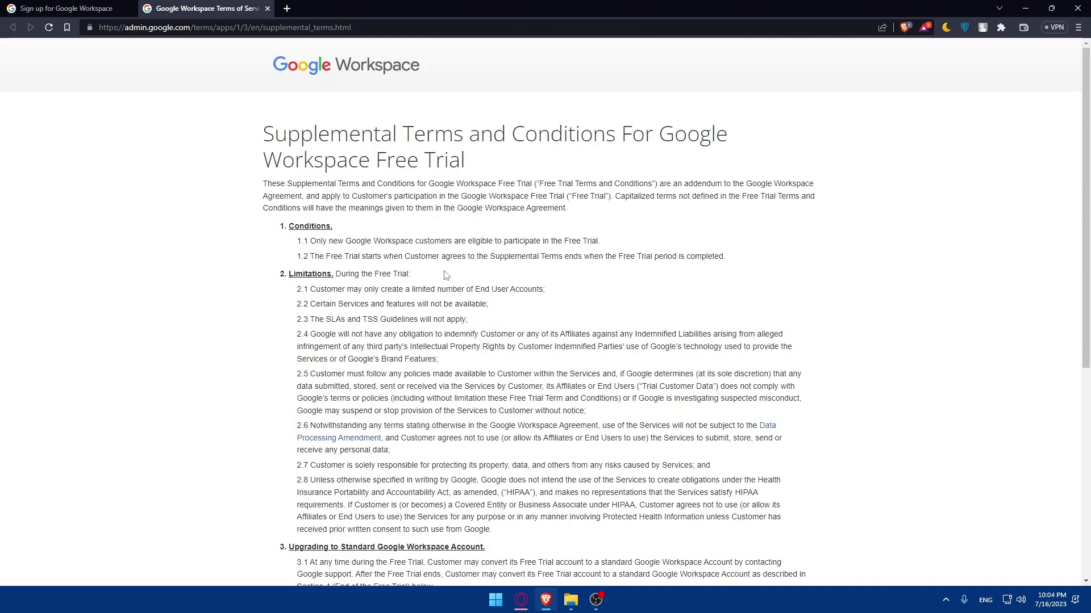
pyautogui.scroll(-6, 445, 275)
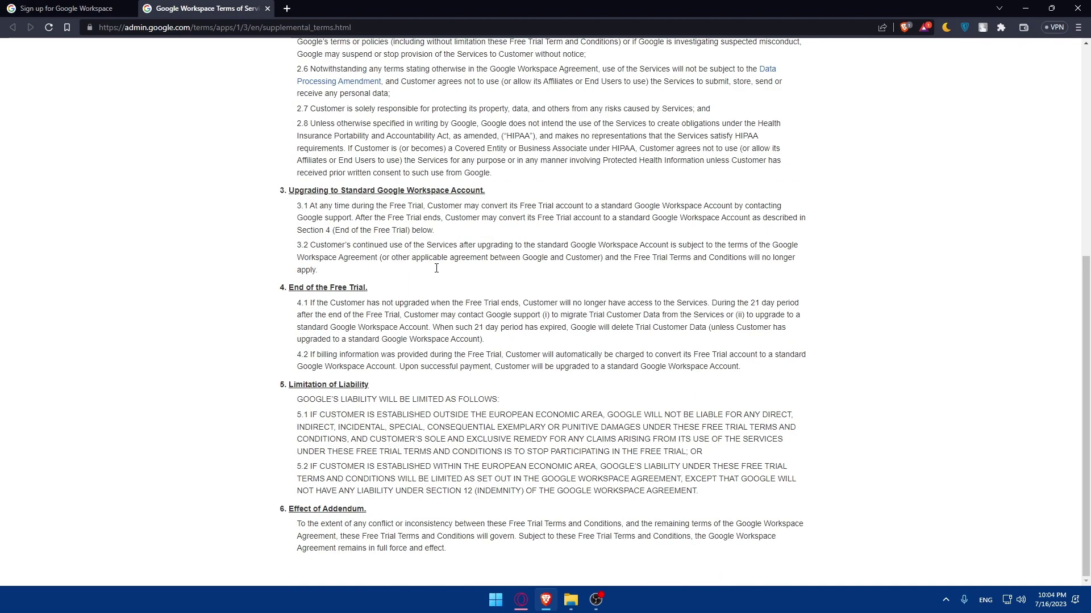
pyautogui.click(267, 9)
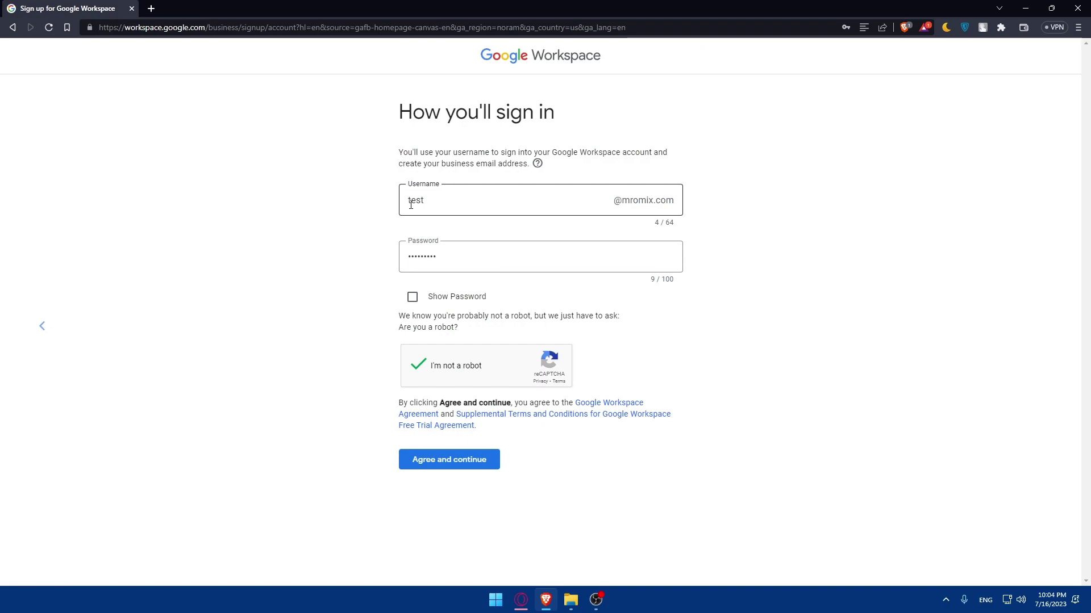
# - Accept the terms, save the new login in the browser, and continue with the prefilled admin address
pyautogui.click(437, 460)
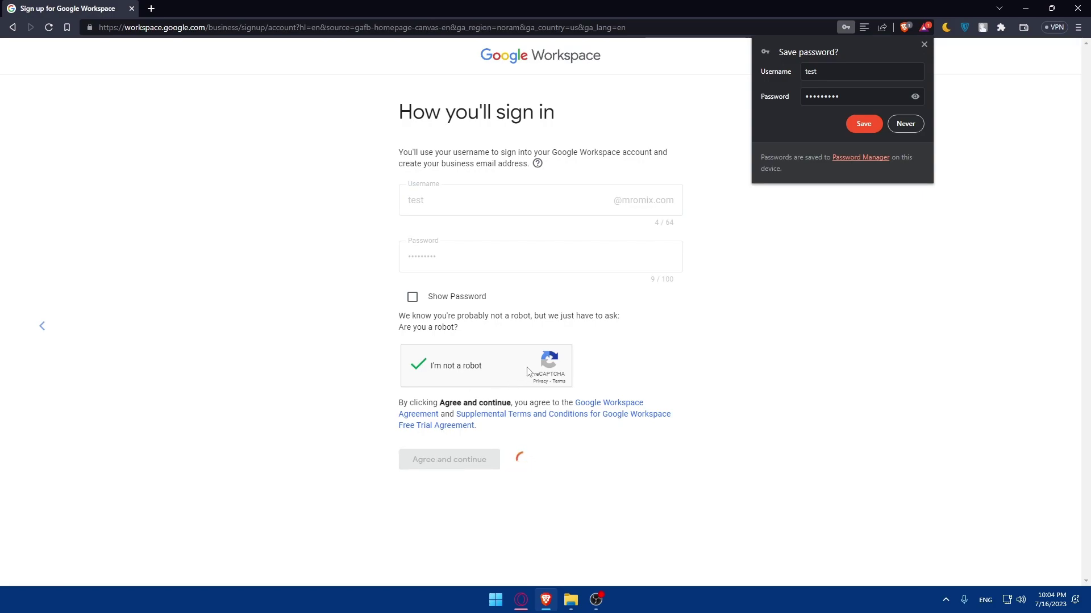
pyautogui.click(858, 130)
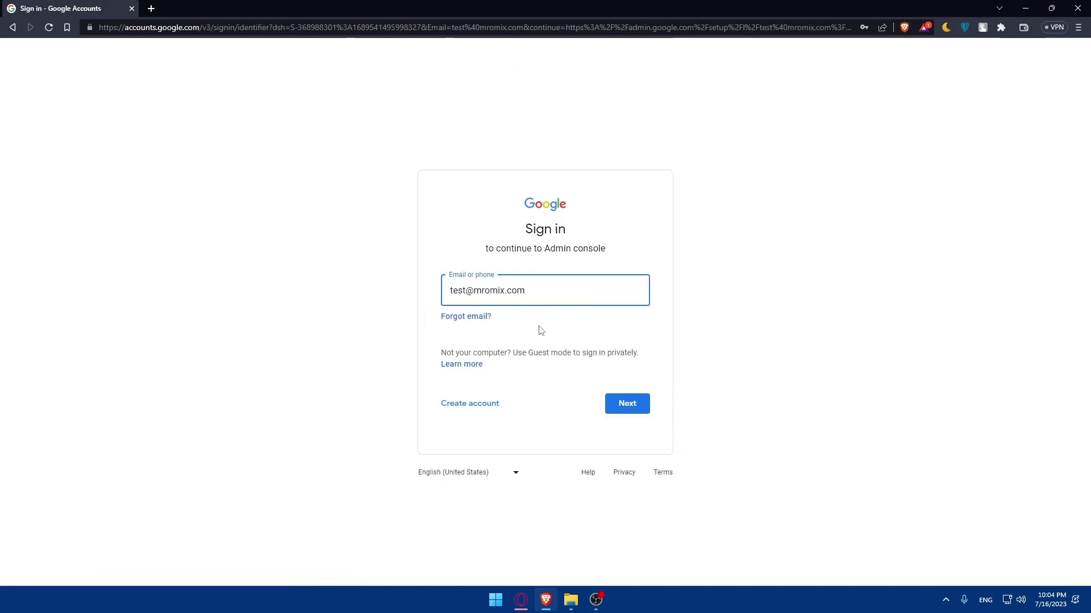
pyautogui.click(633, 405)
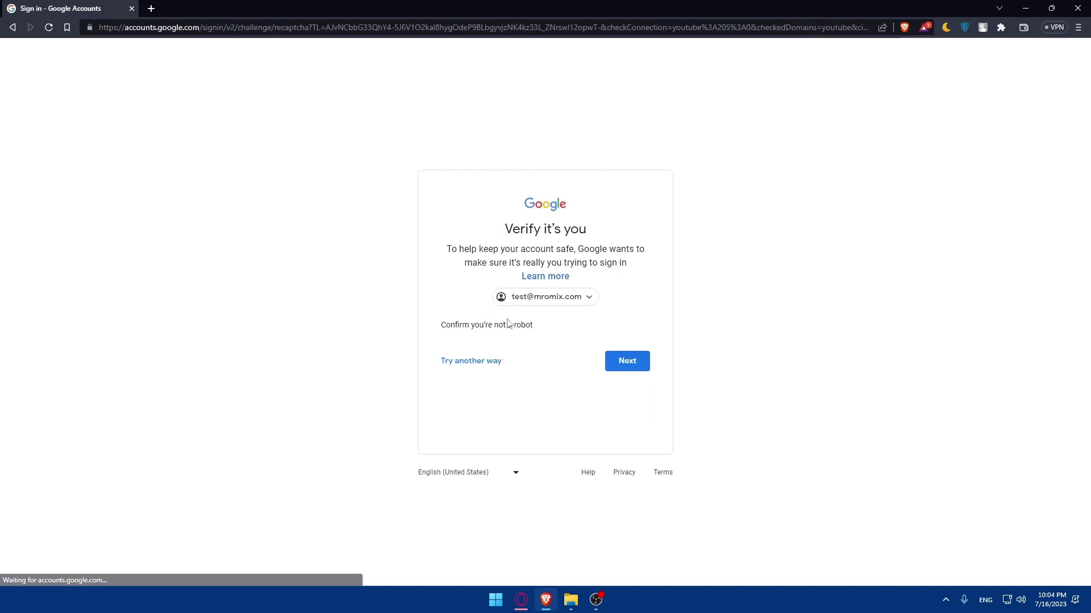
# - Pass the reCAPTCHA check and sign in with the admin account password
pyautogui.click(466, 359)
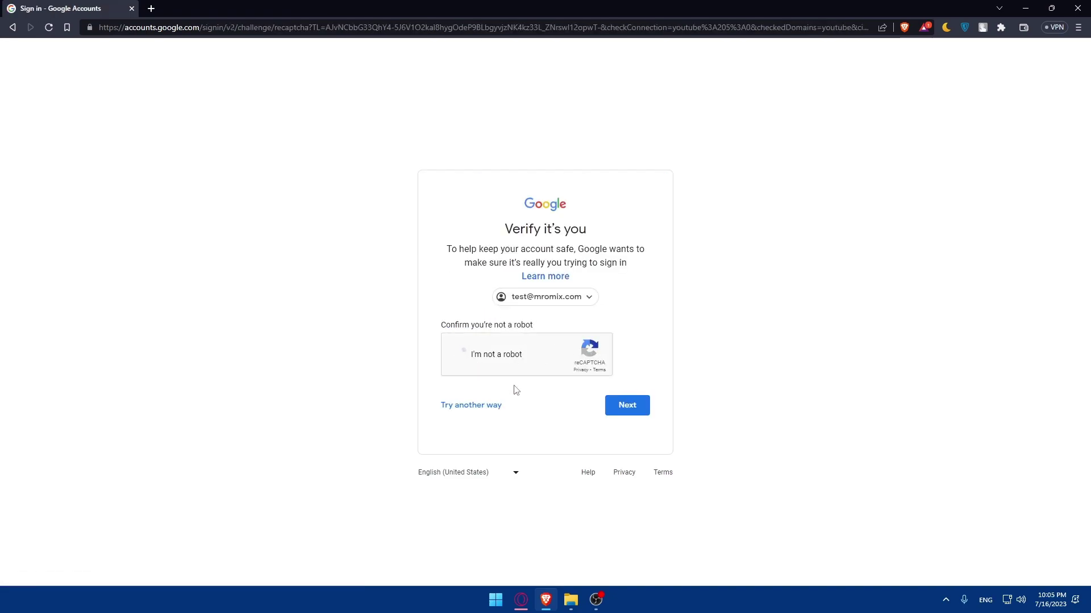
pyautogui.click(639, 407)
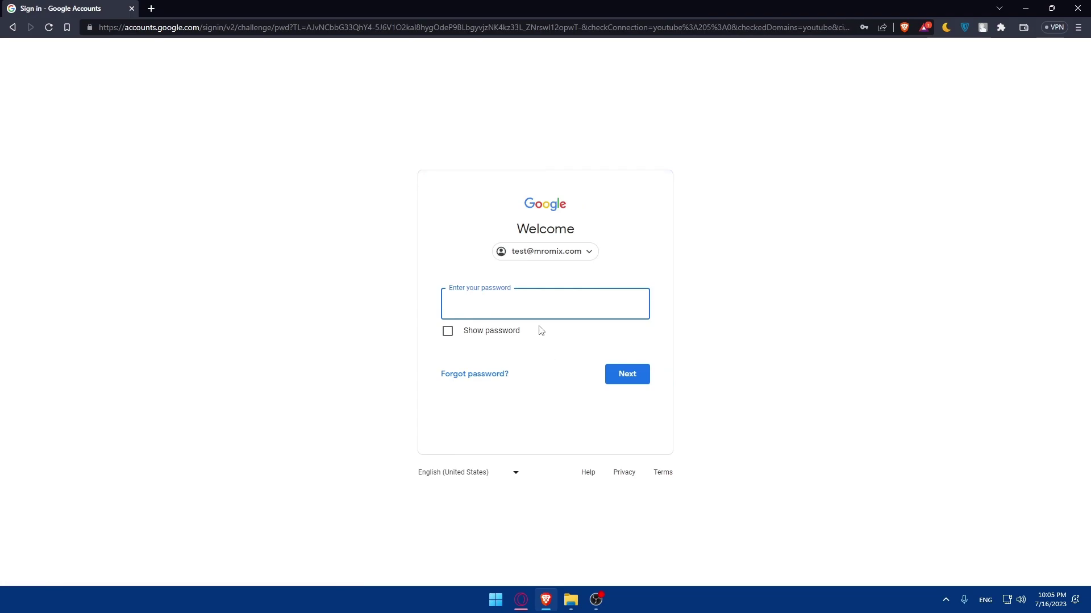
pyautogui.write('•••••••')
pyautogui.press('BackSpace')
pyautogui.press('BackSpace')
pyautogui.press('BackSpace')
pyautogui.press('BackSpace')
pyautogui.press('BackSpace')
pyautogui.press('BackSpace')
pyautogui.press('BackSpace')
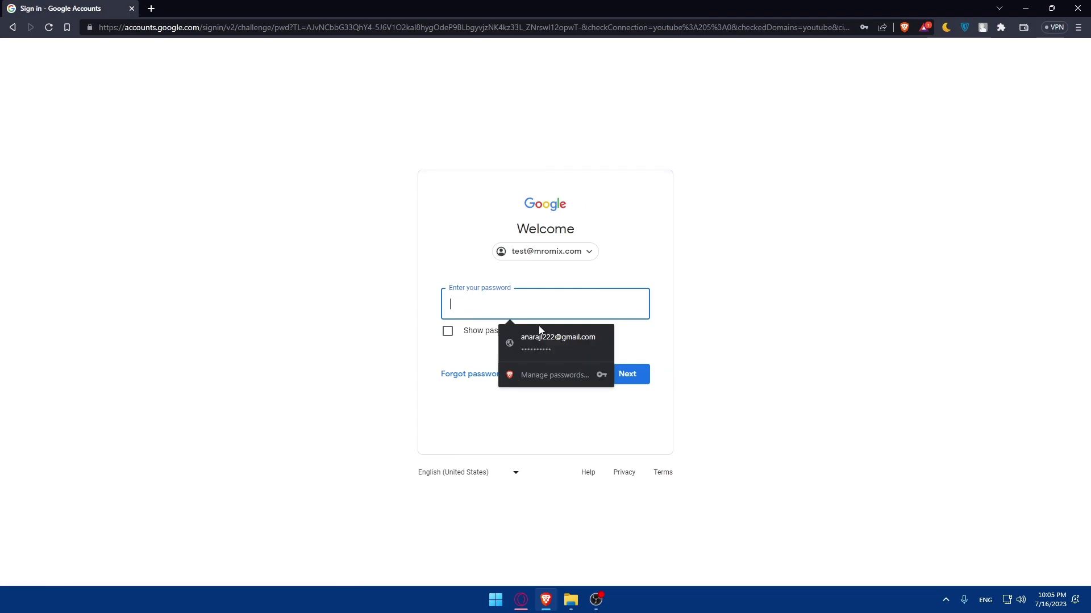
pyautogui.write('•••••••••')
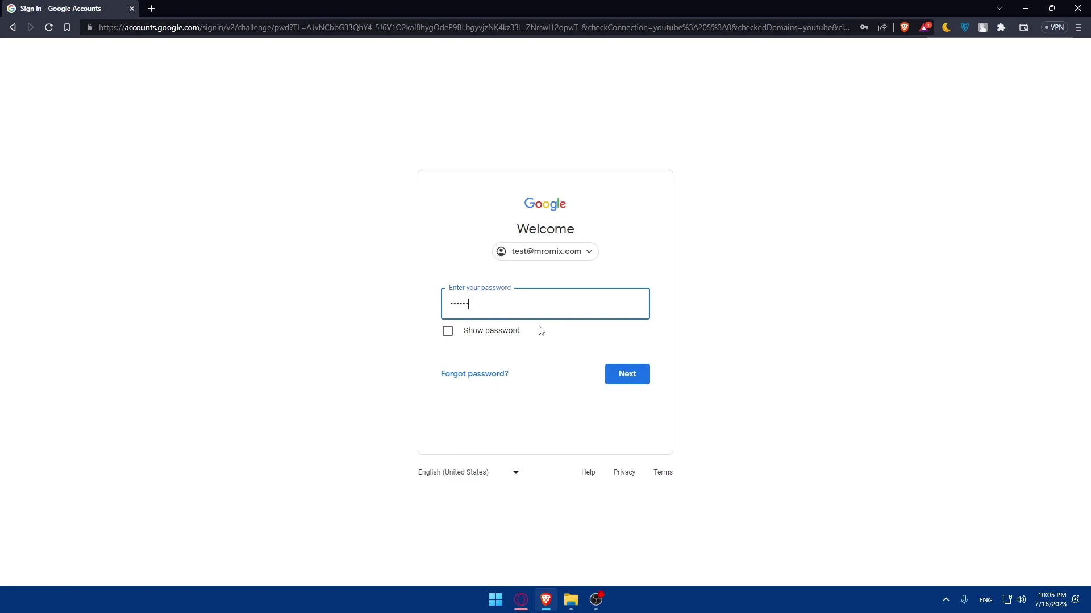
pyautogui.click(622, 375)
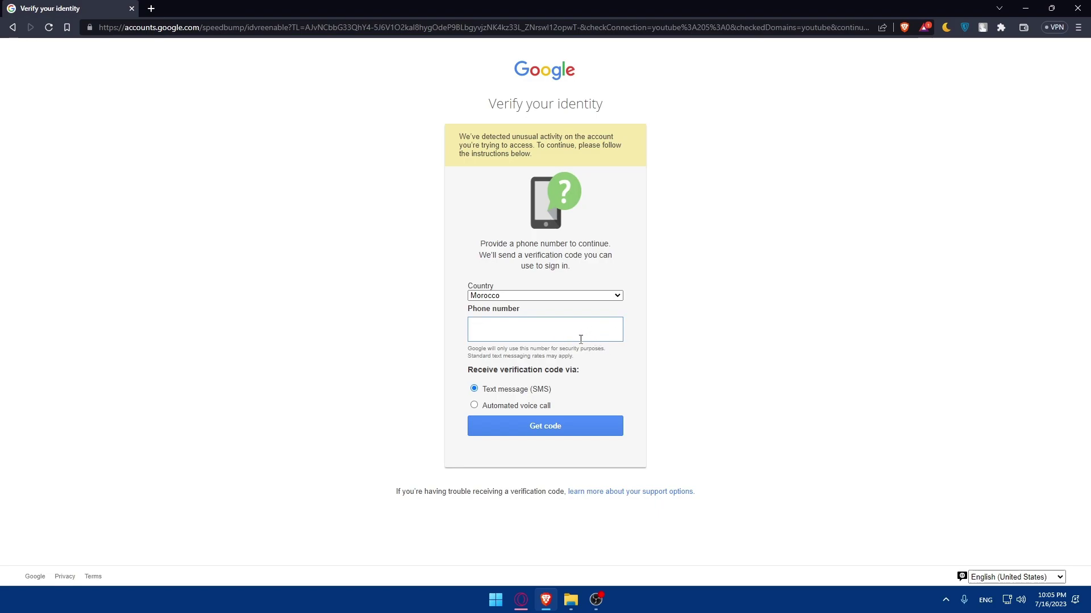
pyautogui.write('--')
pyautogui.press('BackSpace')
pyautogui.press('BackSpace')
pyautogui.click(513, 296)
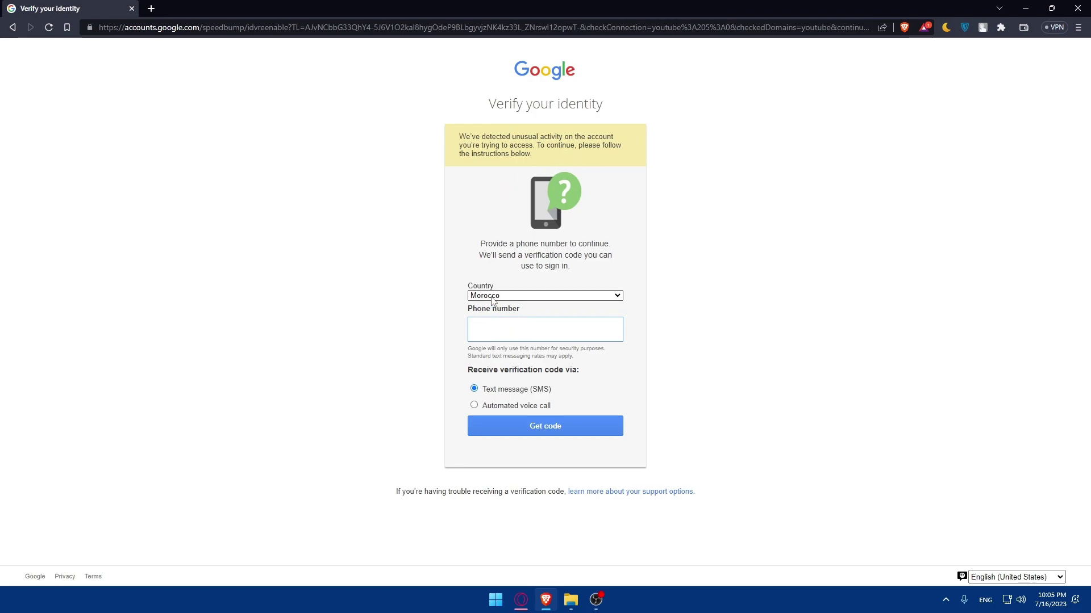
pyautogui.click(513, 312)
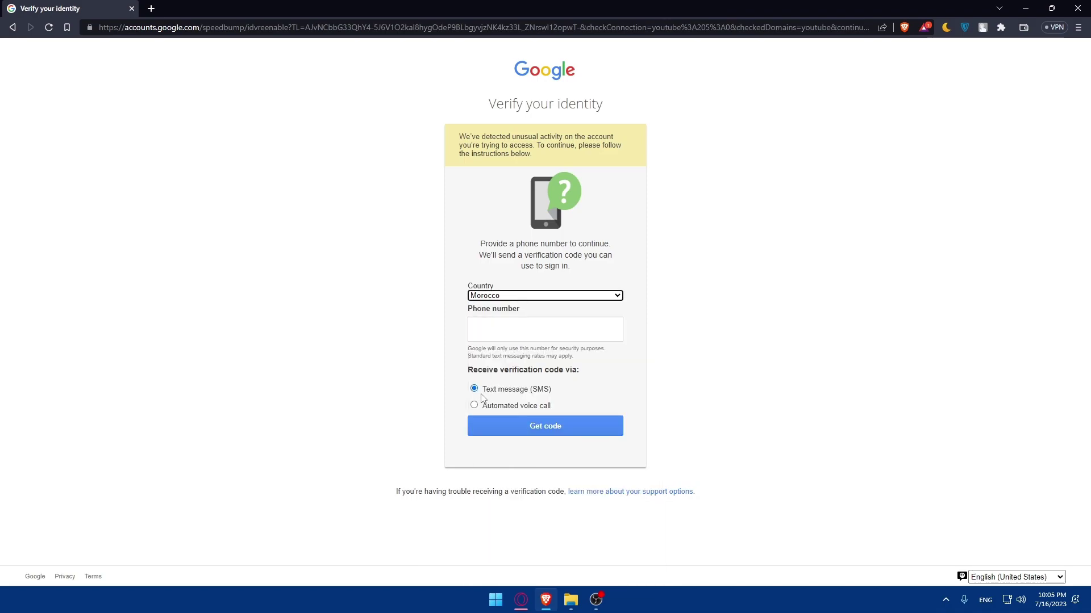